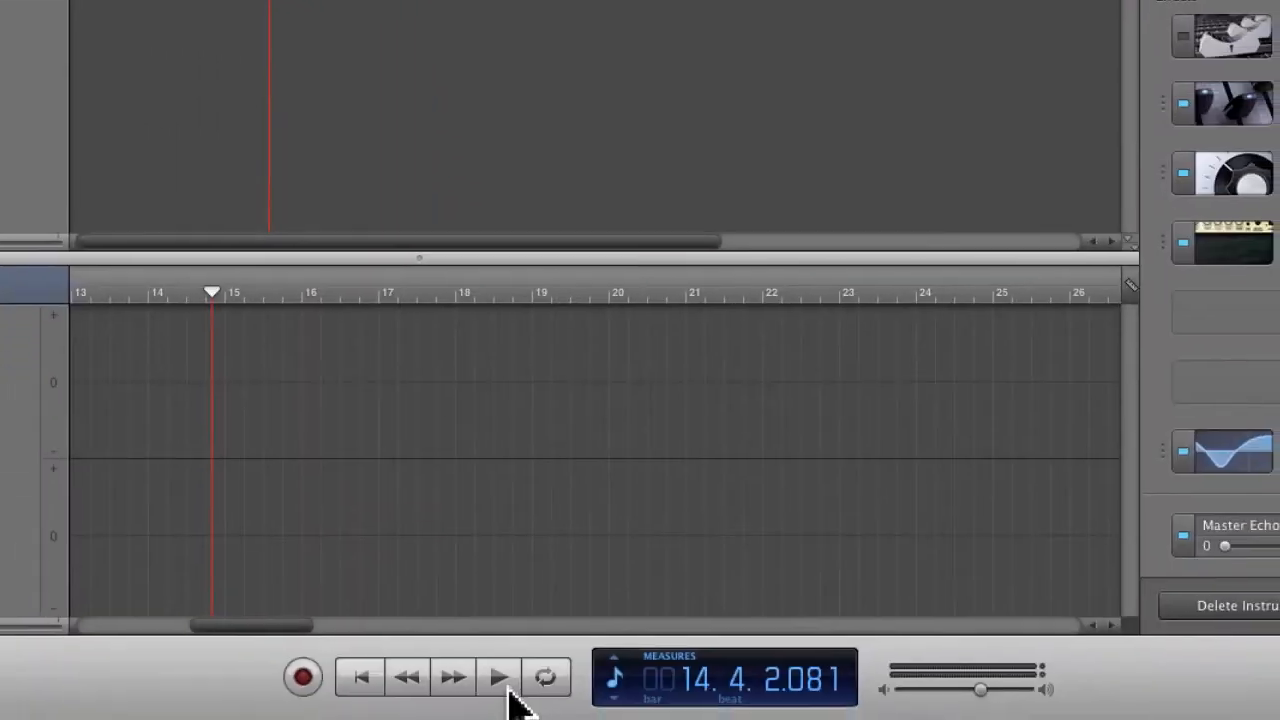
# Step: Set a cycle region over bars 1 to 17 of the timeline and turn on Snap to Grid
pyautogui.click(545, 677)
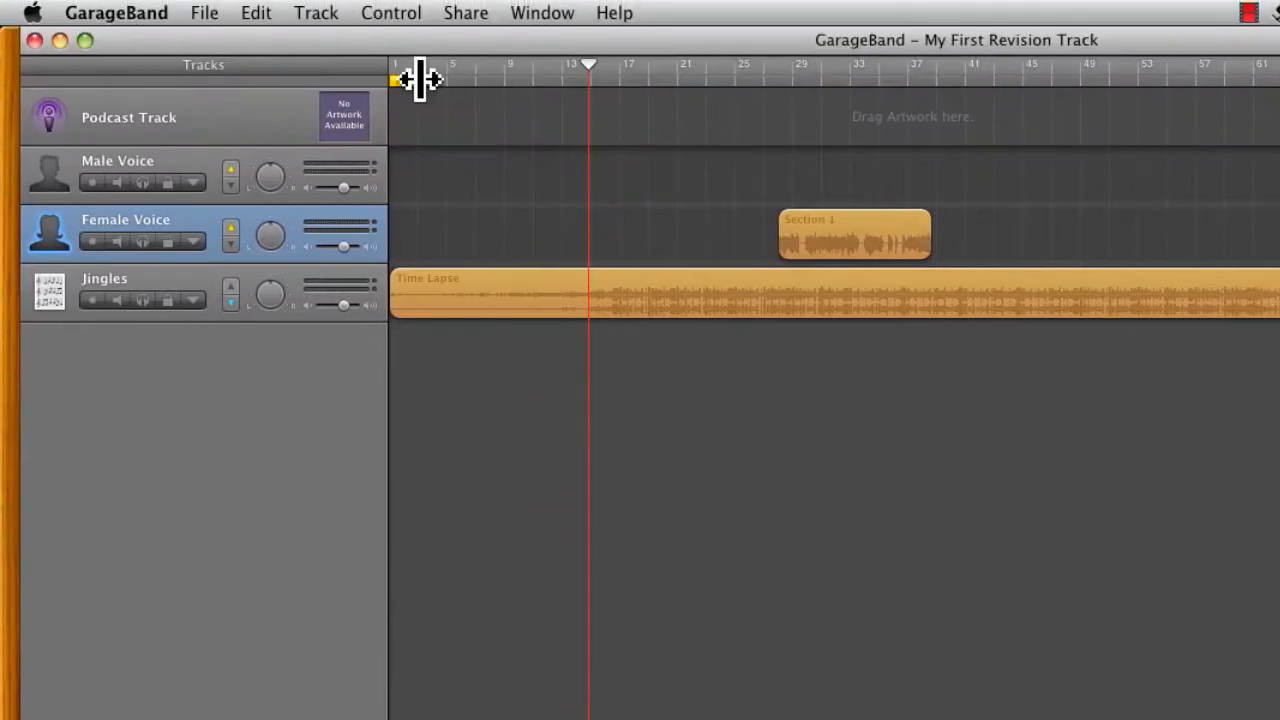
pyautogui.moveTo(394, 22); pyautogui.dragTo(579, 77)
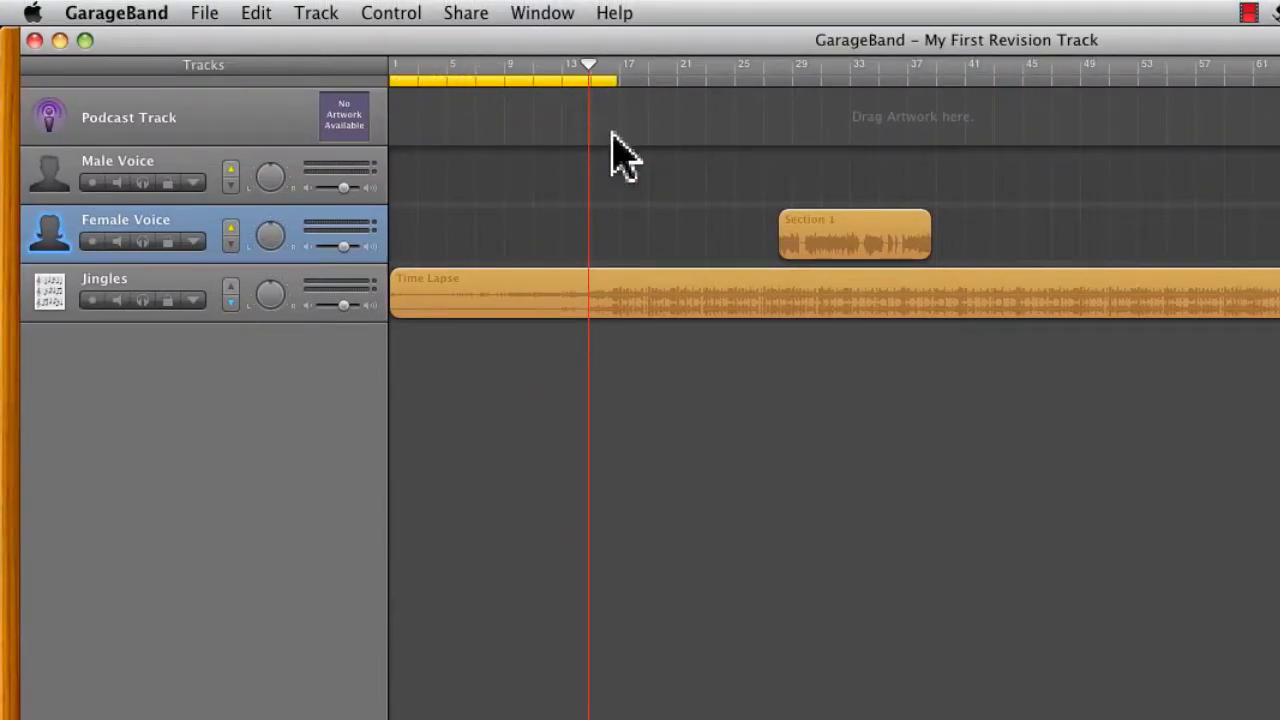
pyautogui.click(318, 16)
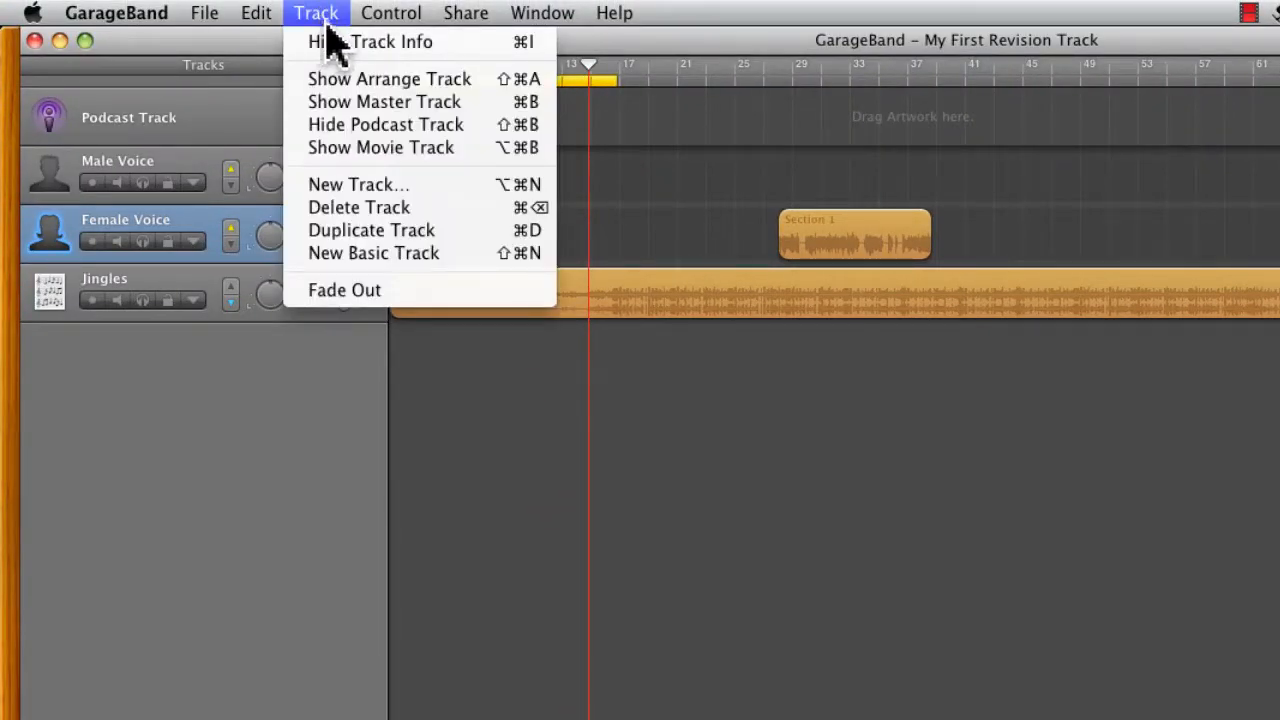
pyautogui.moveTo(389, 22)
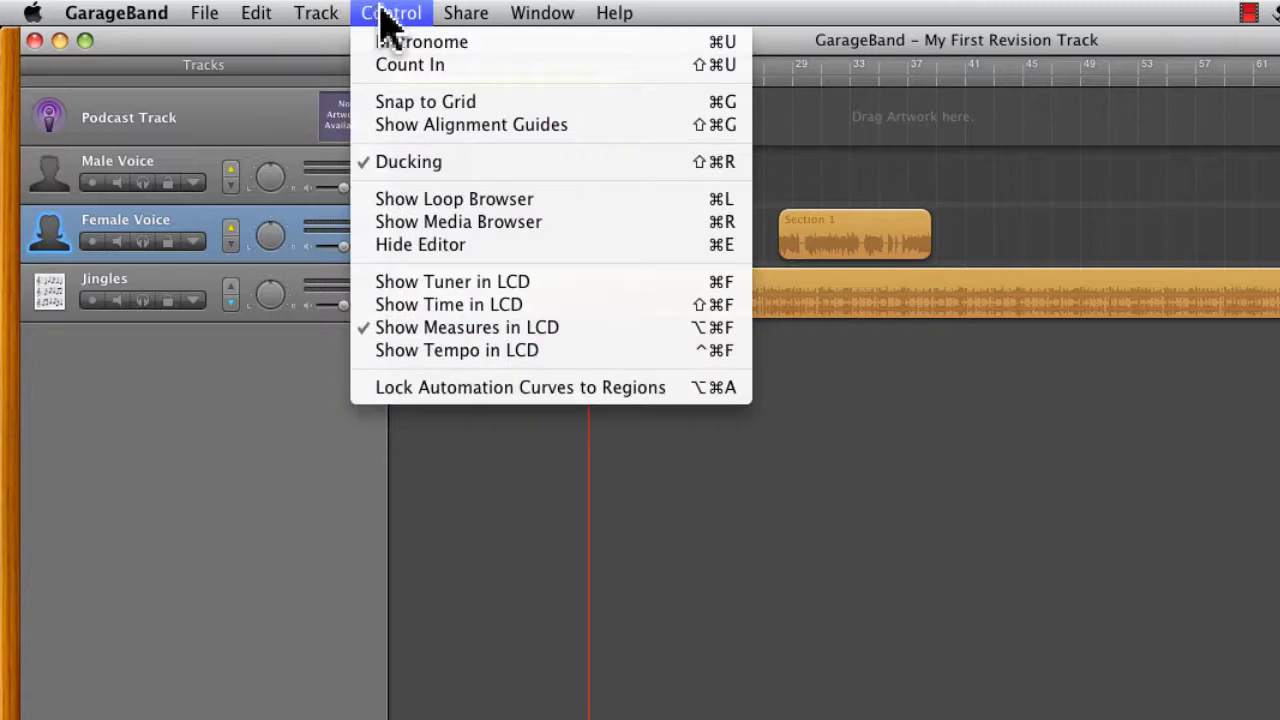
pyautogui.click(410, 102)
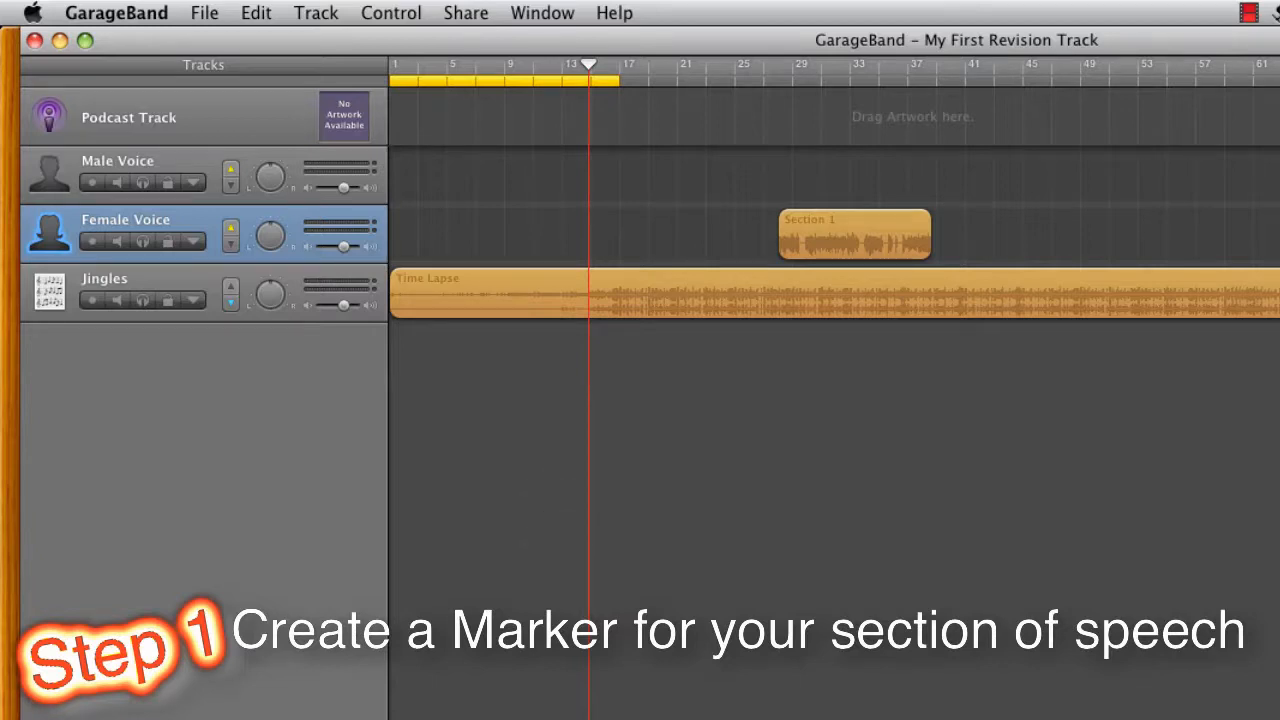
# Step: Move the playhead to the start of the song and add a podcast marker there
pyautogui.hotkey('ctrl', 'Left')
pyautogui.hotkey('ctrl', 'Left')
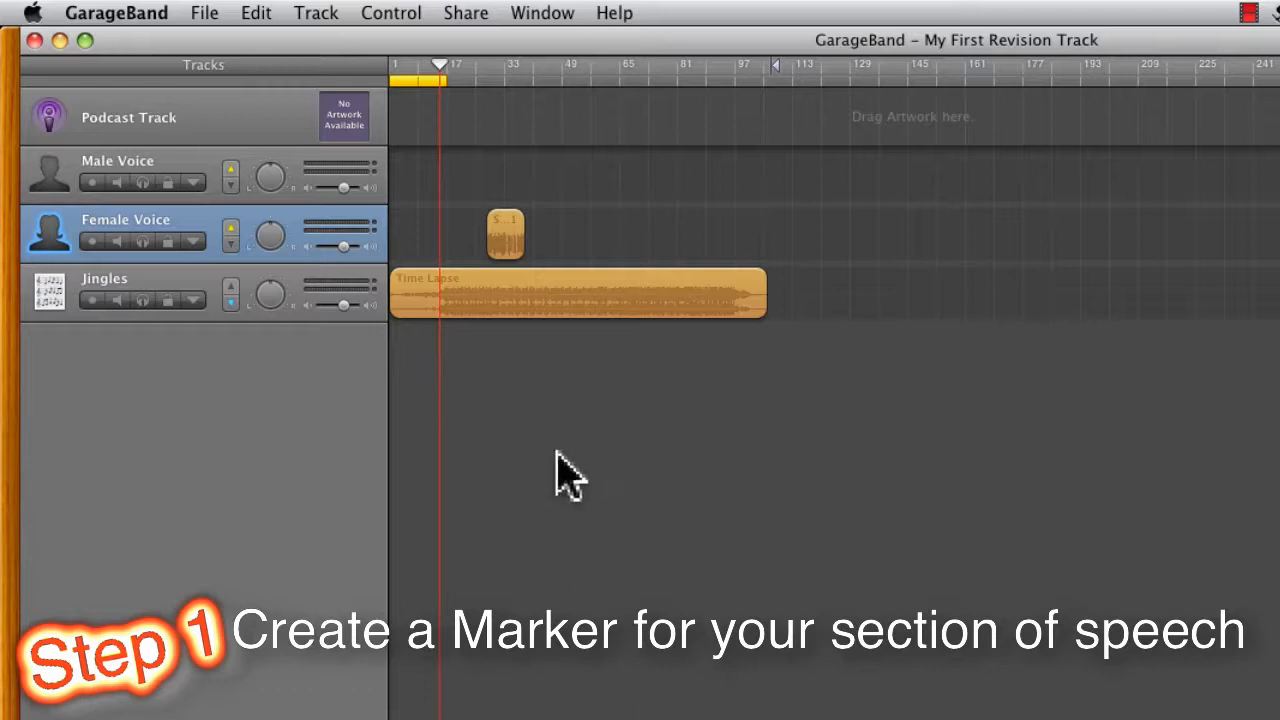
pyautogui.moveTo(442, 64); pyautogui.dragTo(366, 66)
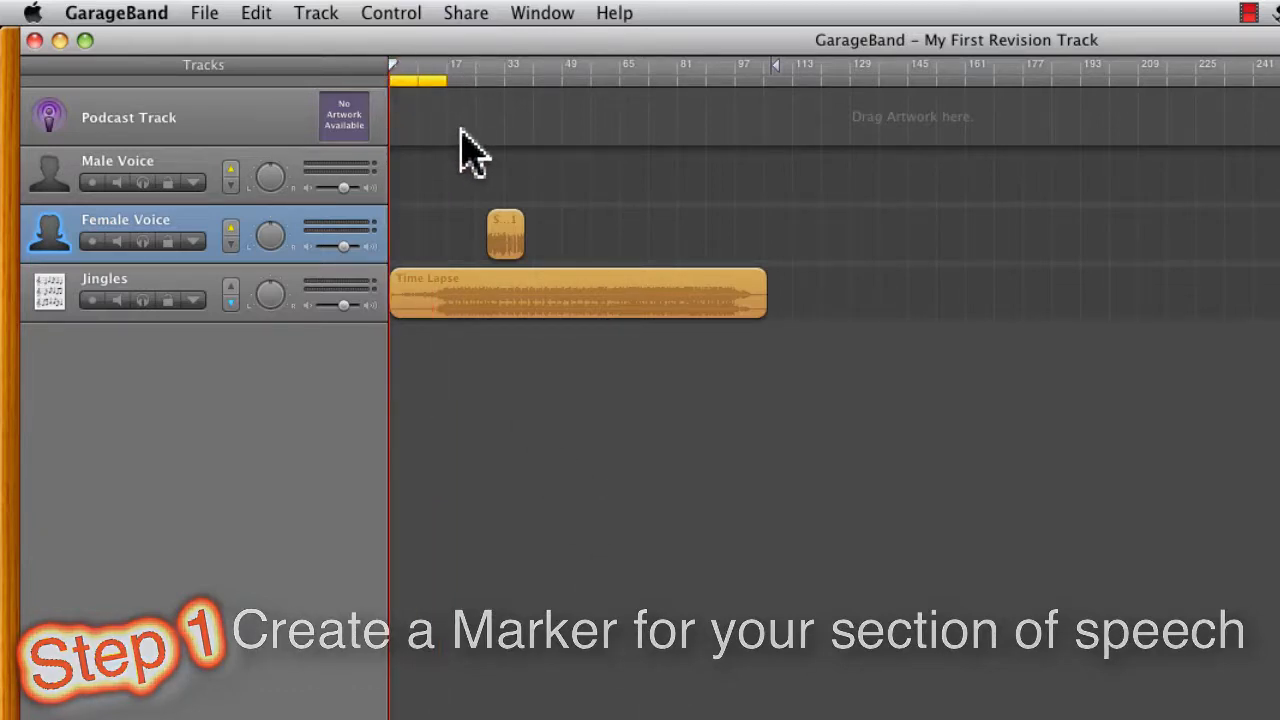
pyautogui.press('p')
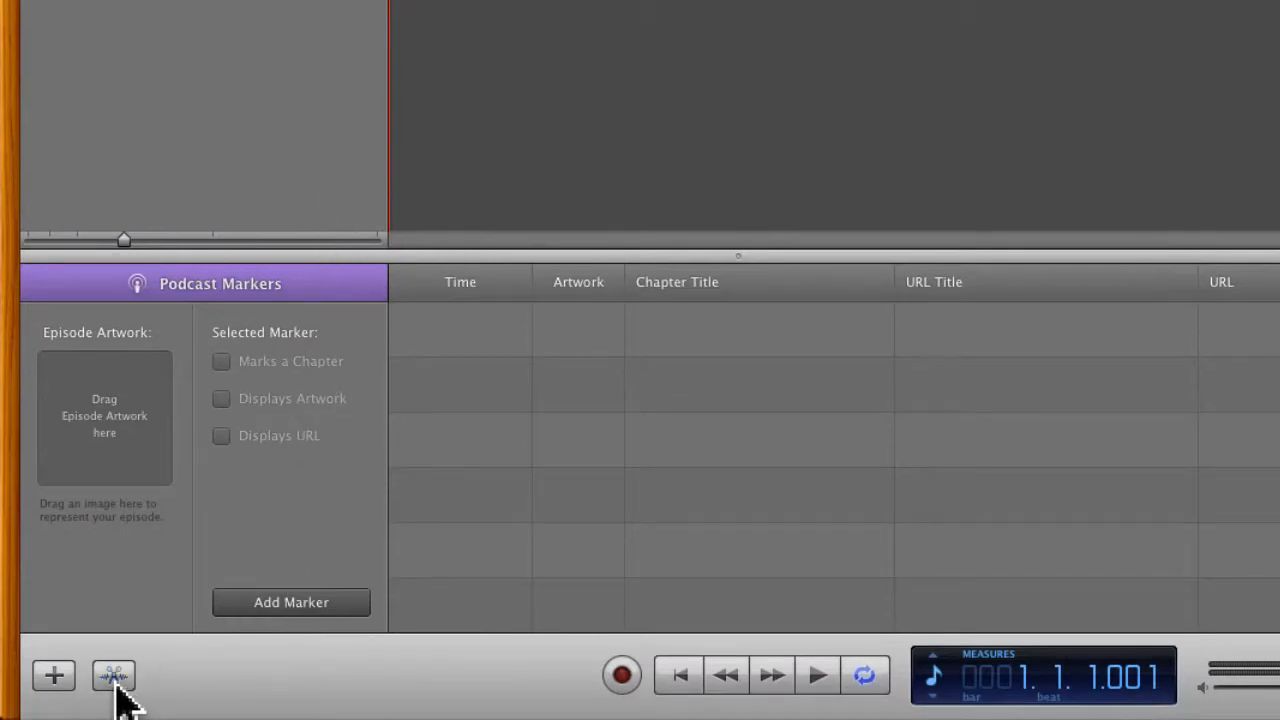
pyautogui.click(114, 678)
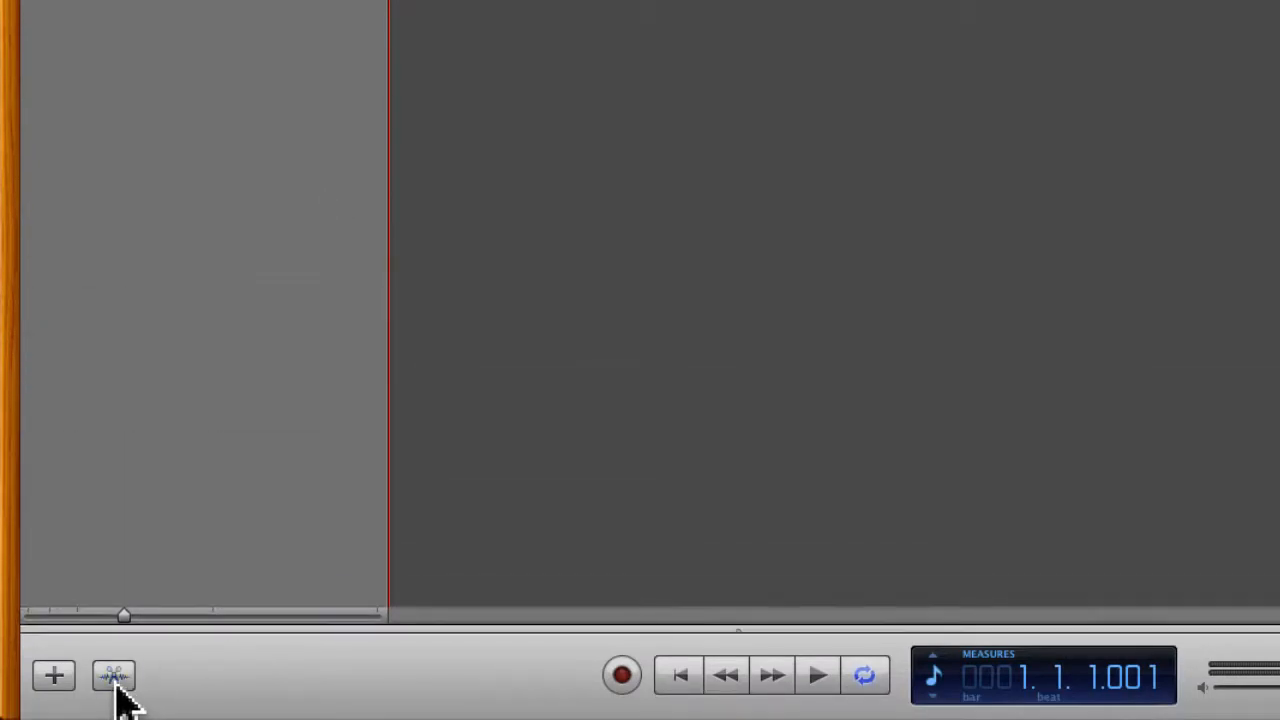
pyautogui.click(114, 678)
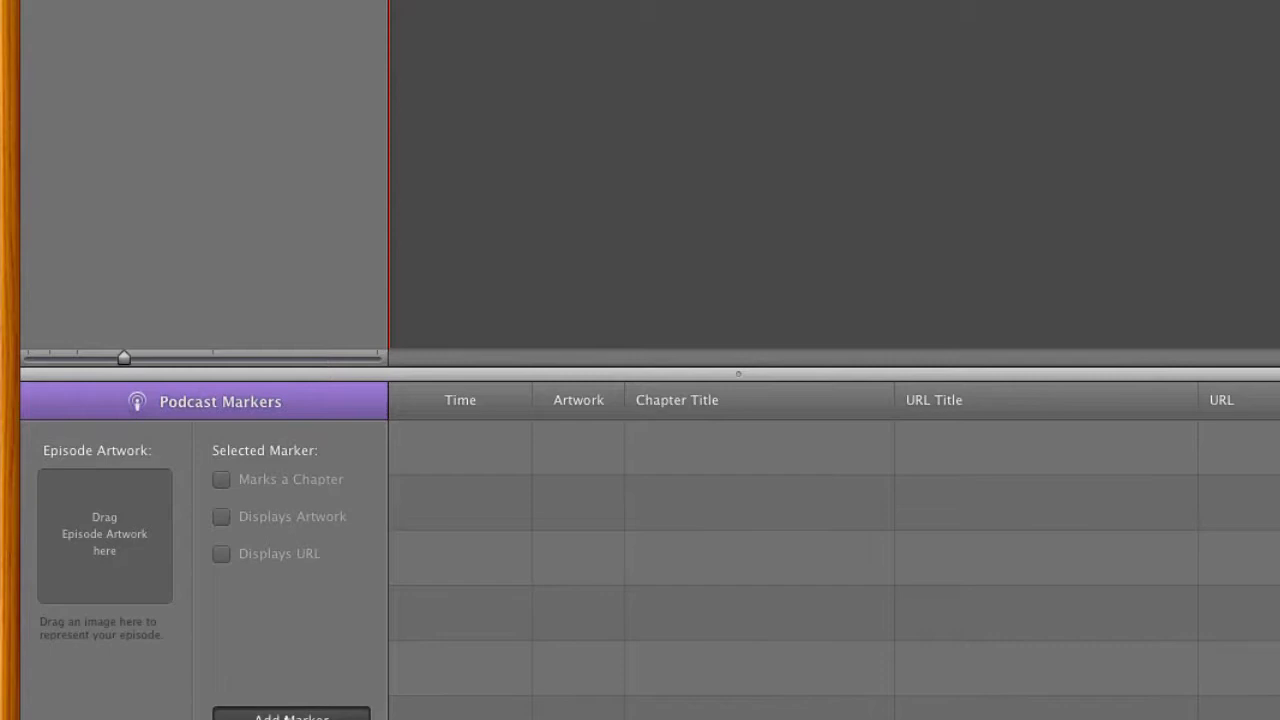
pyautogui.click(287, 603)
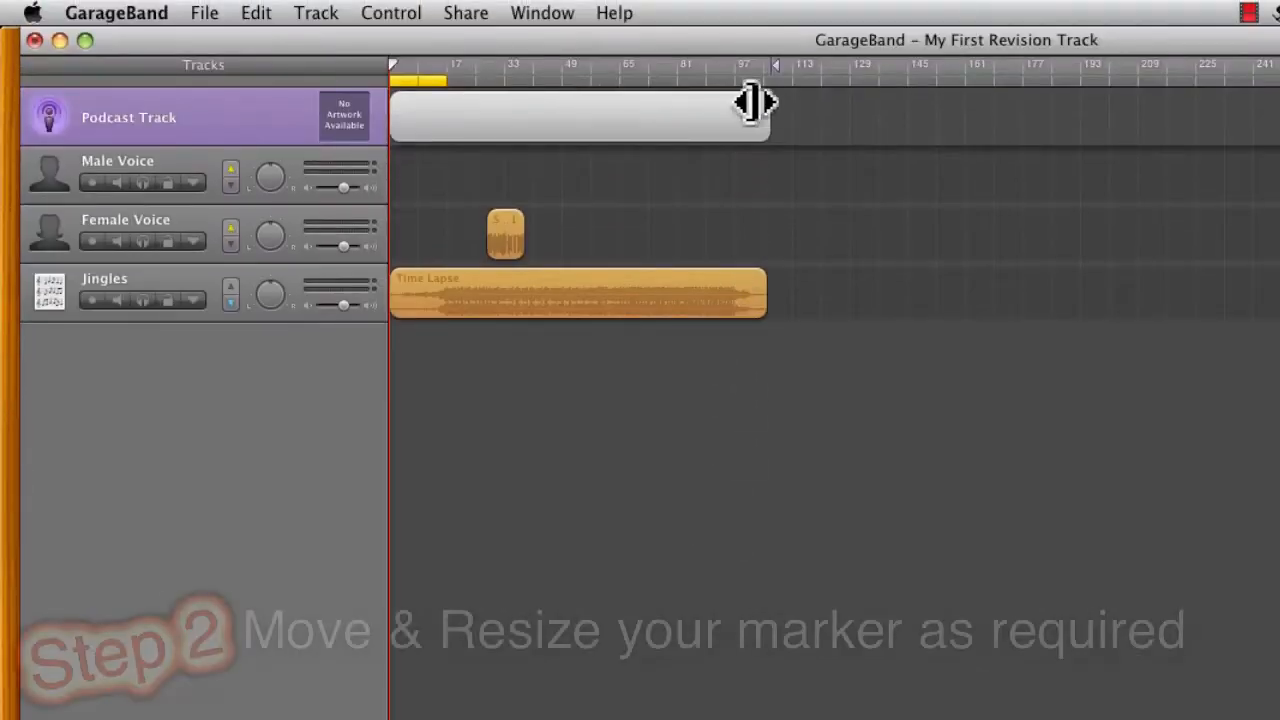
# Step: Shorten the podcast marker so it ends at bar 17, matching the cycle region, and turn the cycle region off
pyautogui.moveTo(767, 117); pyautogui.dragTo(444, 124)
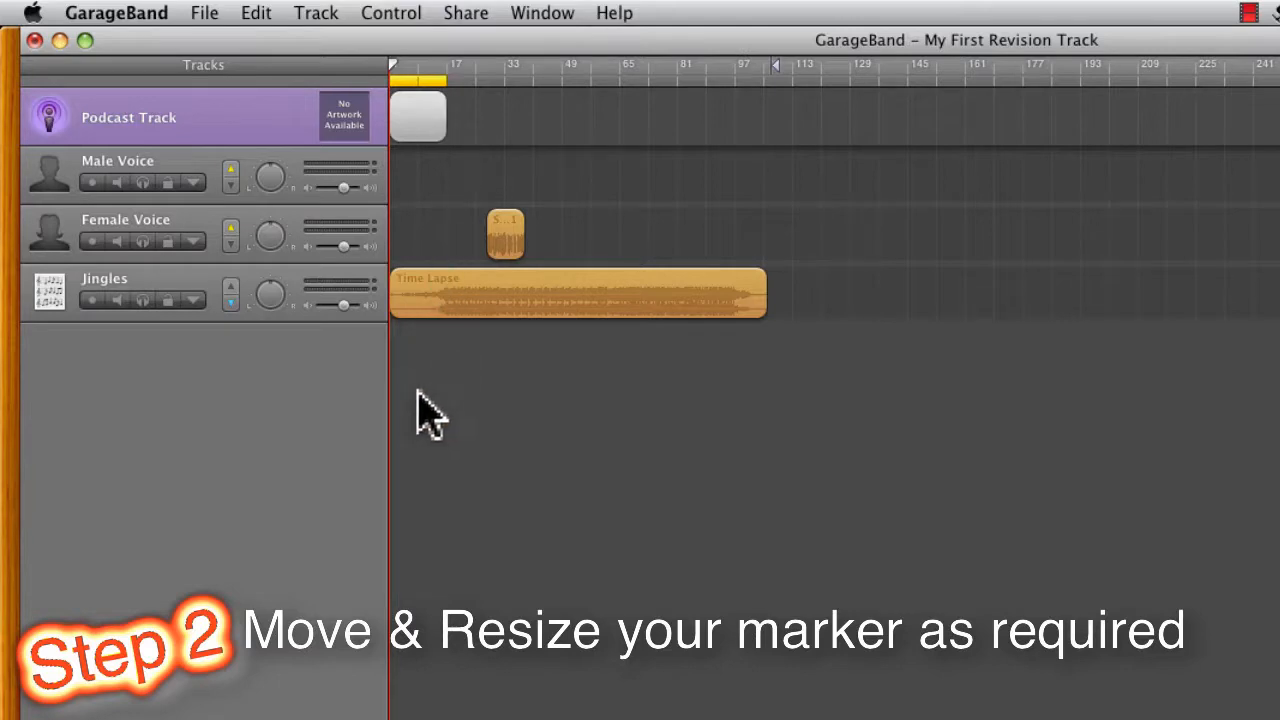
pyautogui.hotkey('ctrl', 'Right')
pyautogui.hotkey('ctrl', 'Right')
pyautogui.hotkey('ctrl', 'Right')
pyautogui.hotkey('ctrl', 'Right')
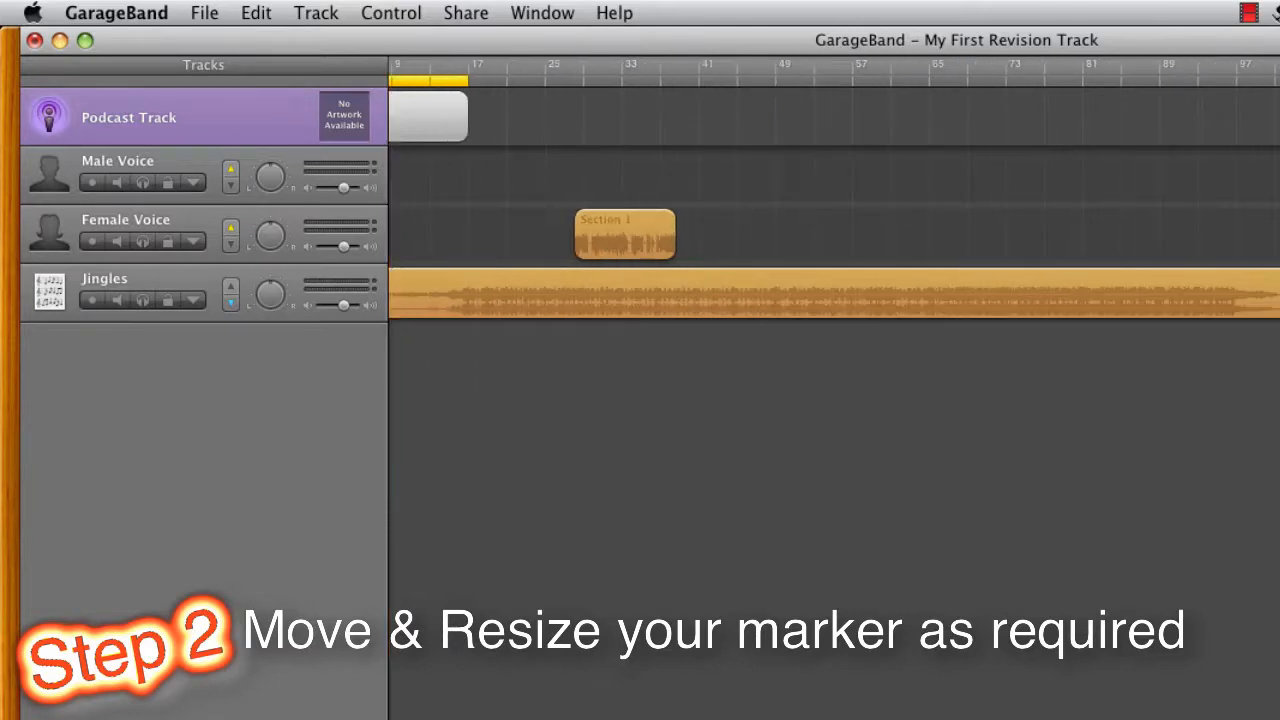
pyautogui.press('Home')
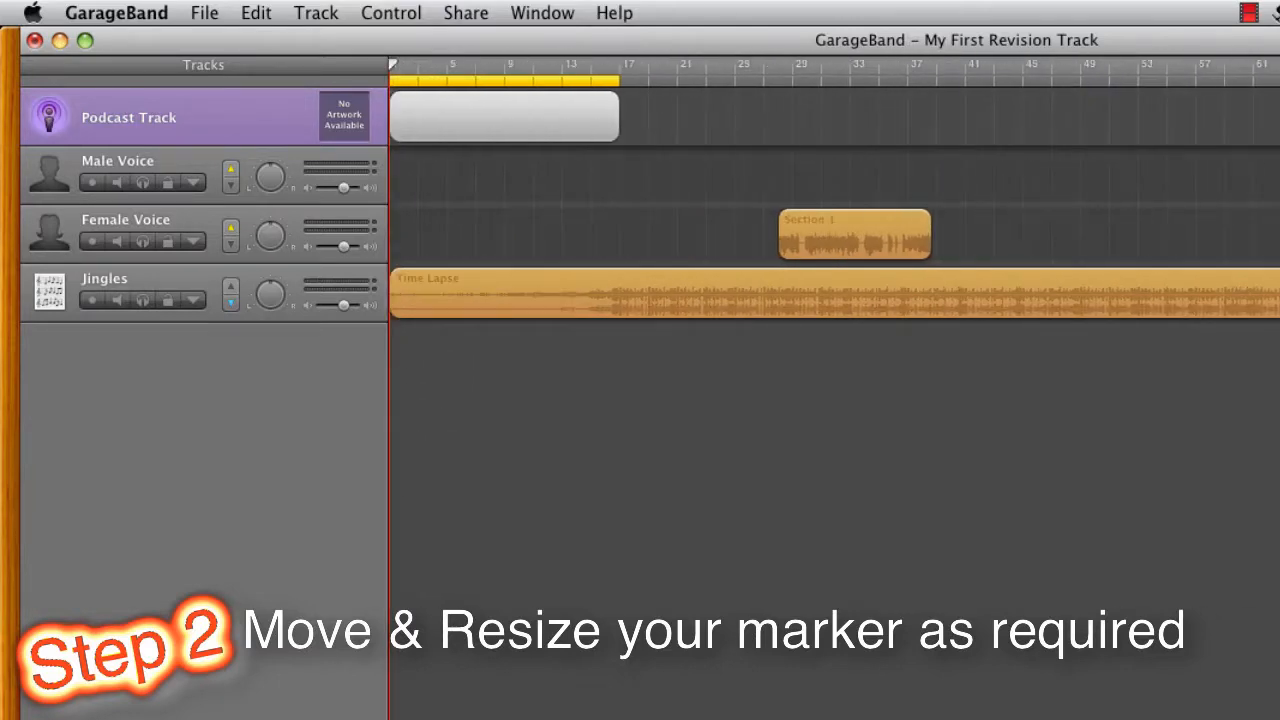
pyautogui.hotkey('ctrl', 'Right')
pyautogui.hotkey('ctrl', 'Right')
pyautogui.hotkey('ctrl', 'Right')
pyautogui.hotkey('ctrl', 'Right')
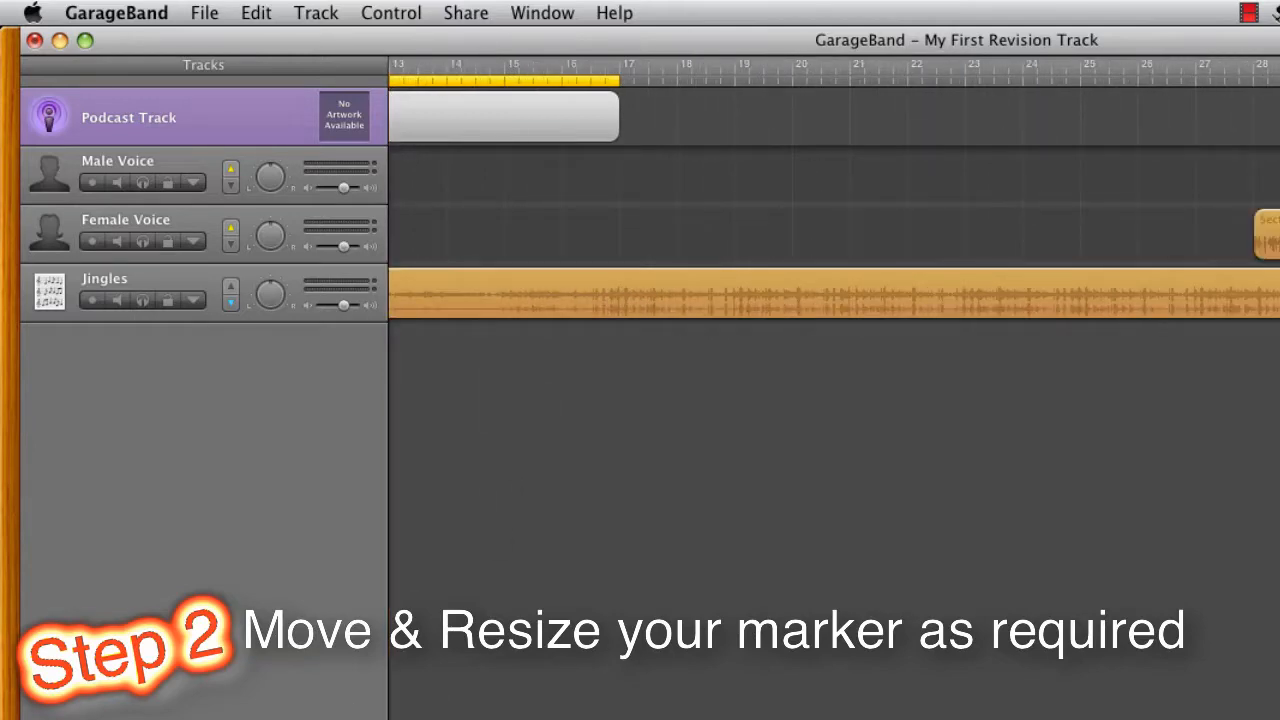
pyautogui.moveTo(365, 713); pyautogui.dragTo(314, 713)
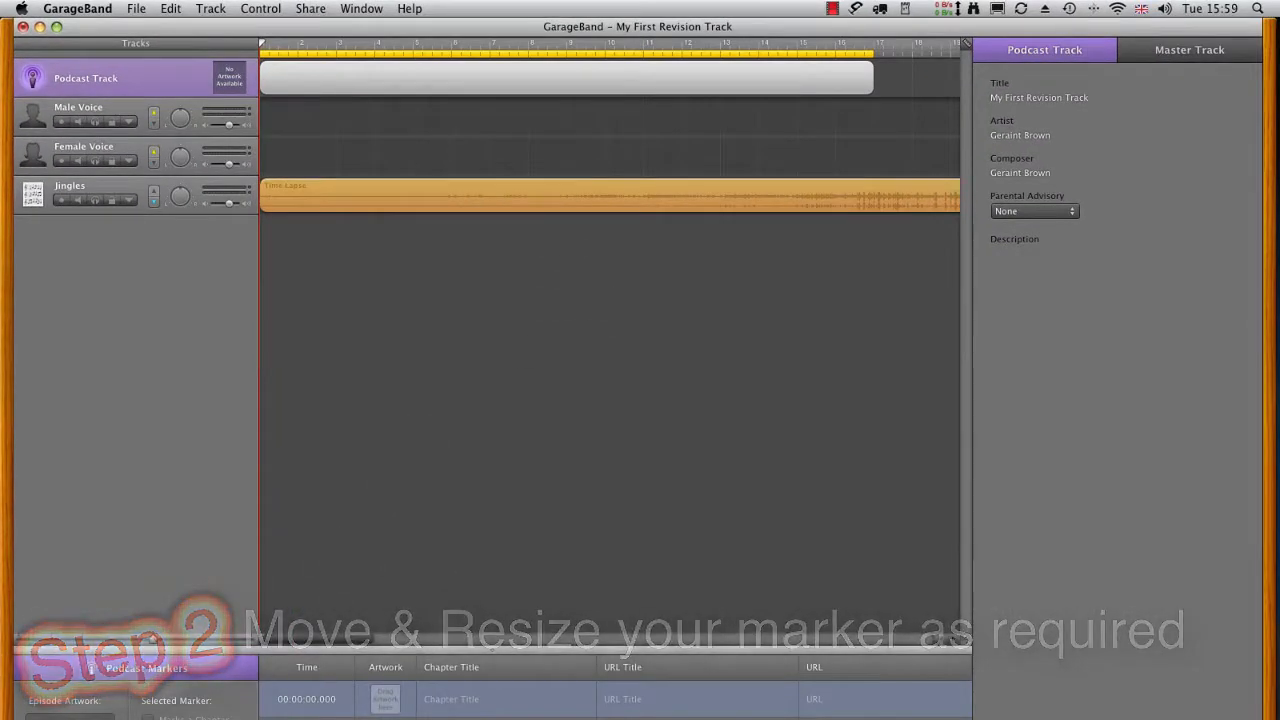
pyautogui.press('c')
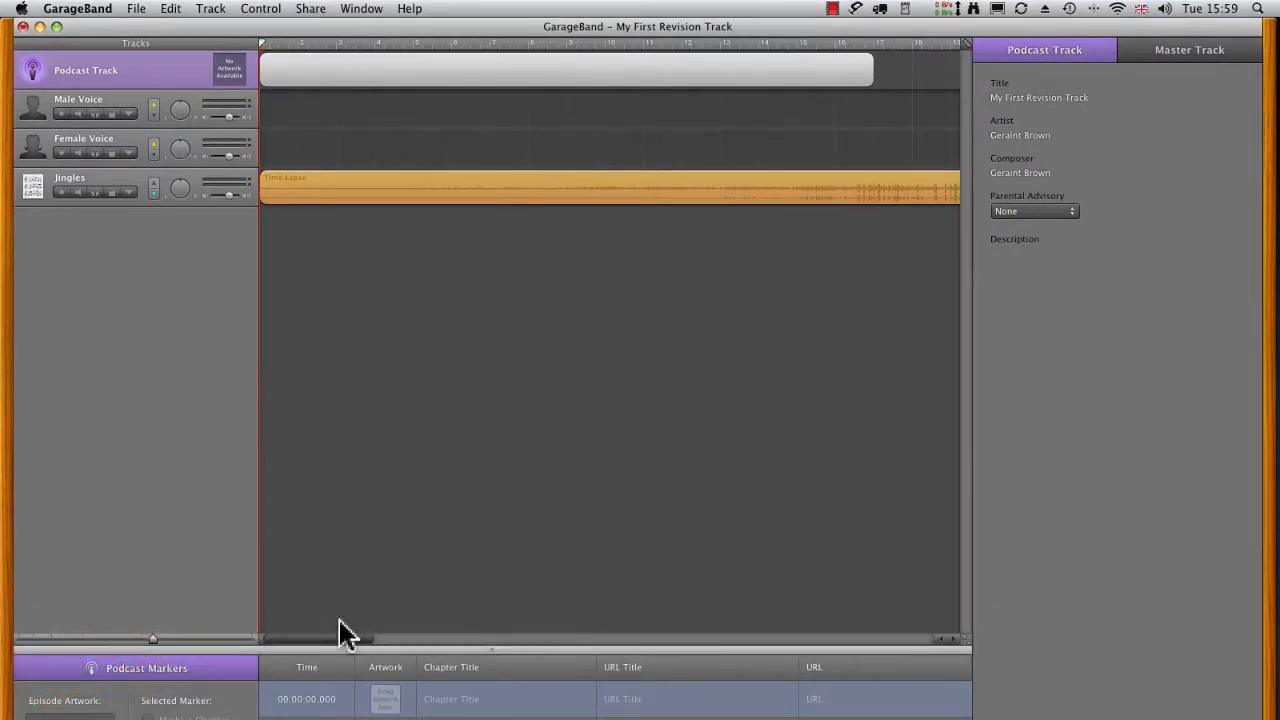
# Step: Set the podcast marker's chapter title to "Introduction"
pyautogui.click(451, 700)
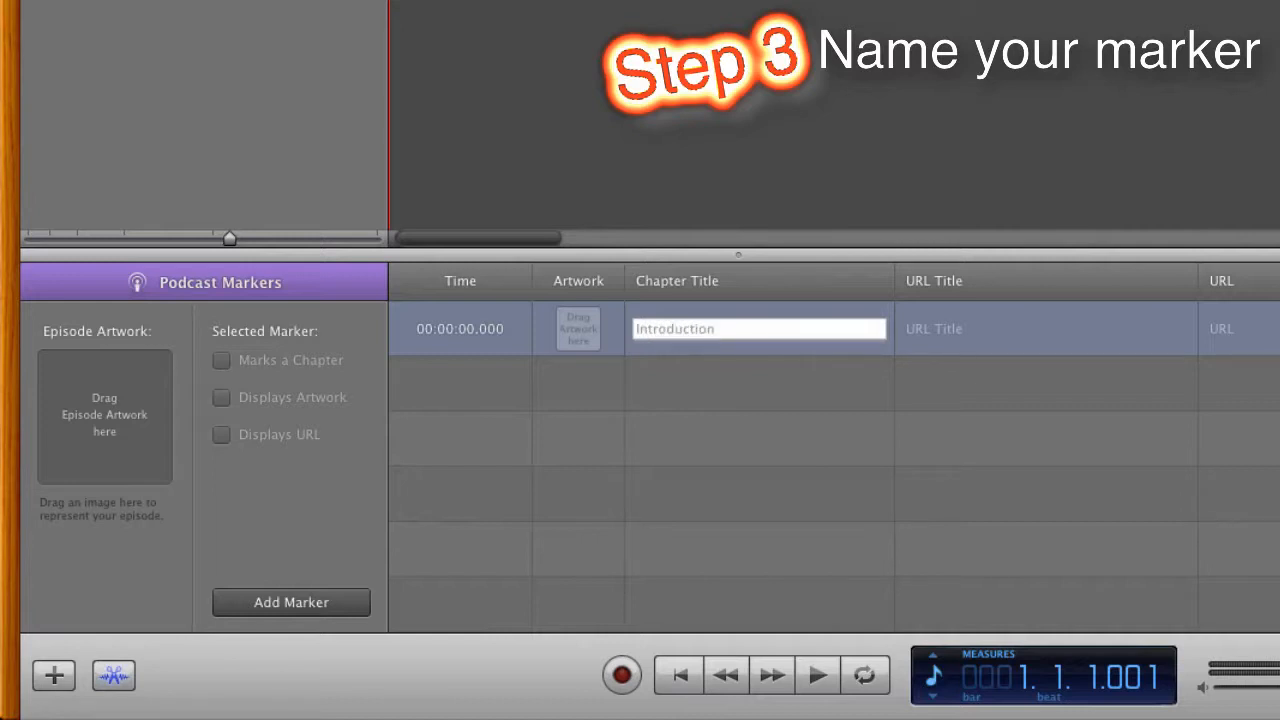
pyautogui.write('Introduction')
pyautogui.press('Return')
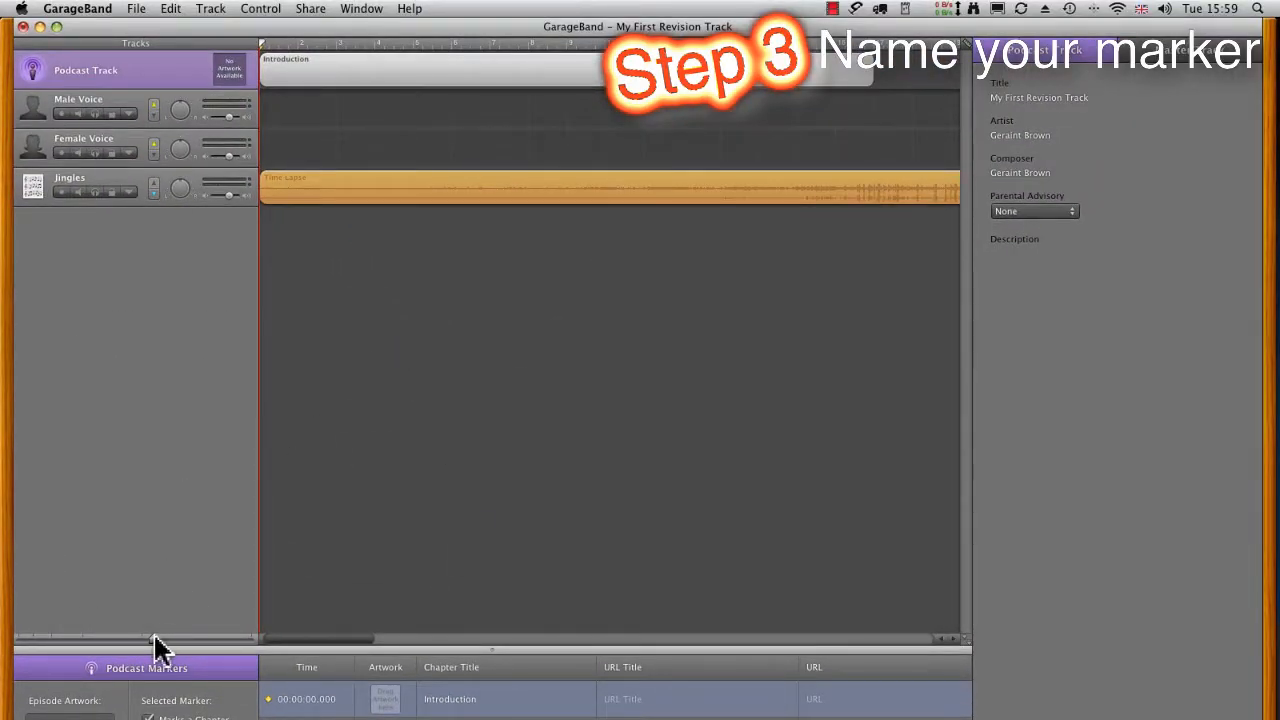
# Step: Move the Section 1 speech region on the Female Voice track to start at bar 6, beneath the Introduction marker
pyautogui.moveTo(153, 640); pyautogui.dragTo(131, 640)
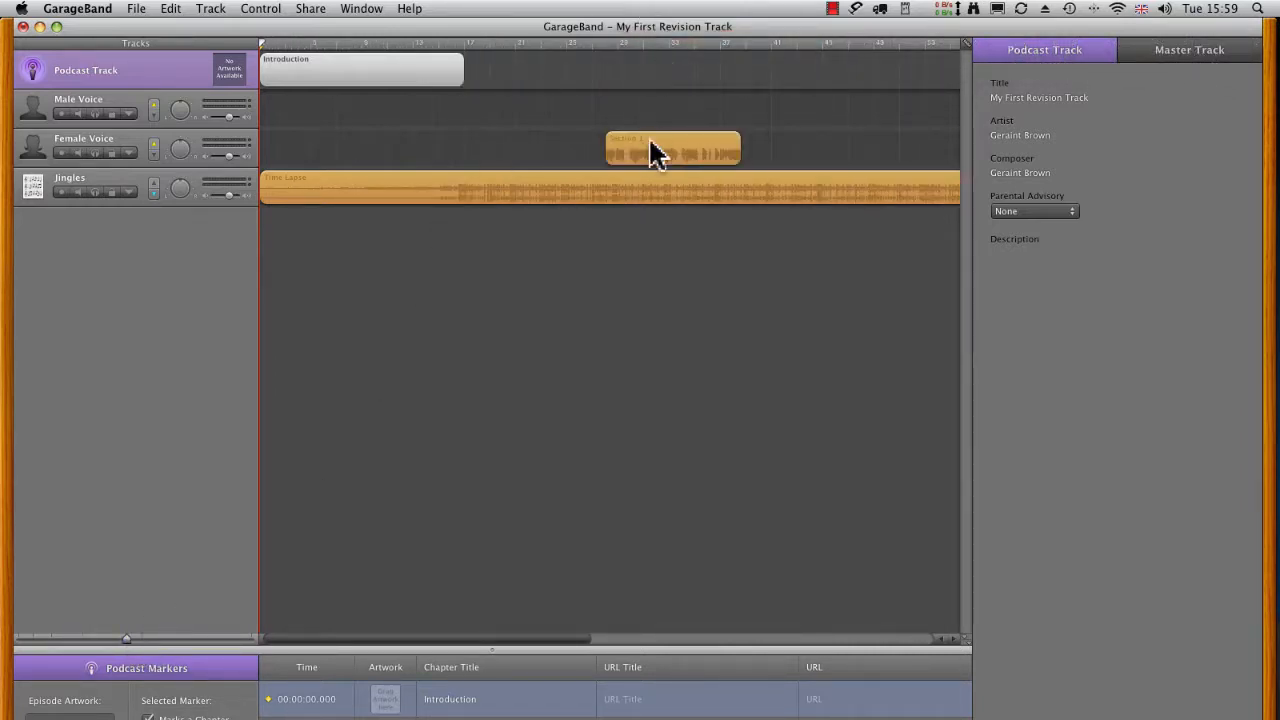
pyautogui.moveTo(651, 145); pyautogui.dragTo(395, 161)
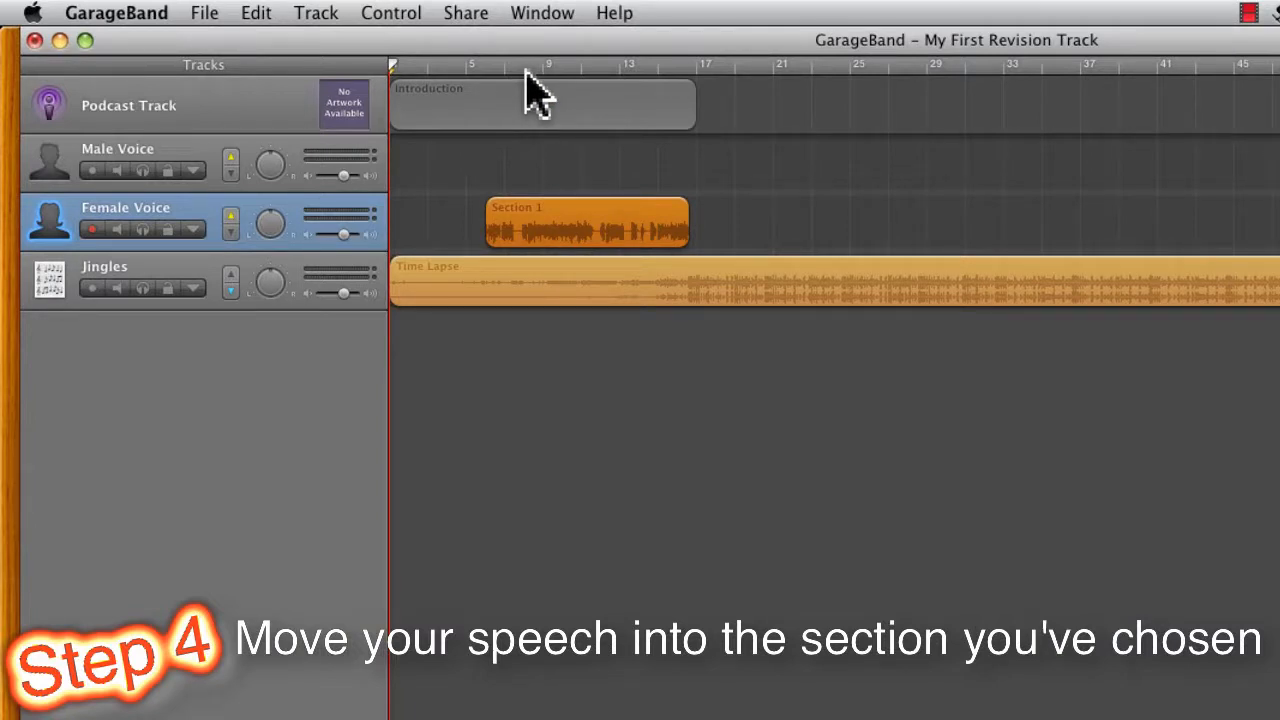
pyautogui.click(697, 66)
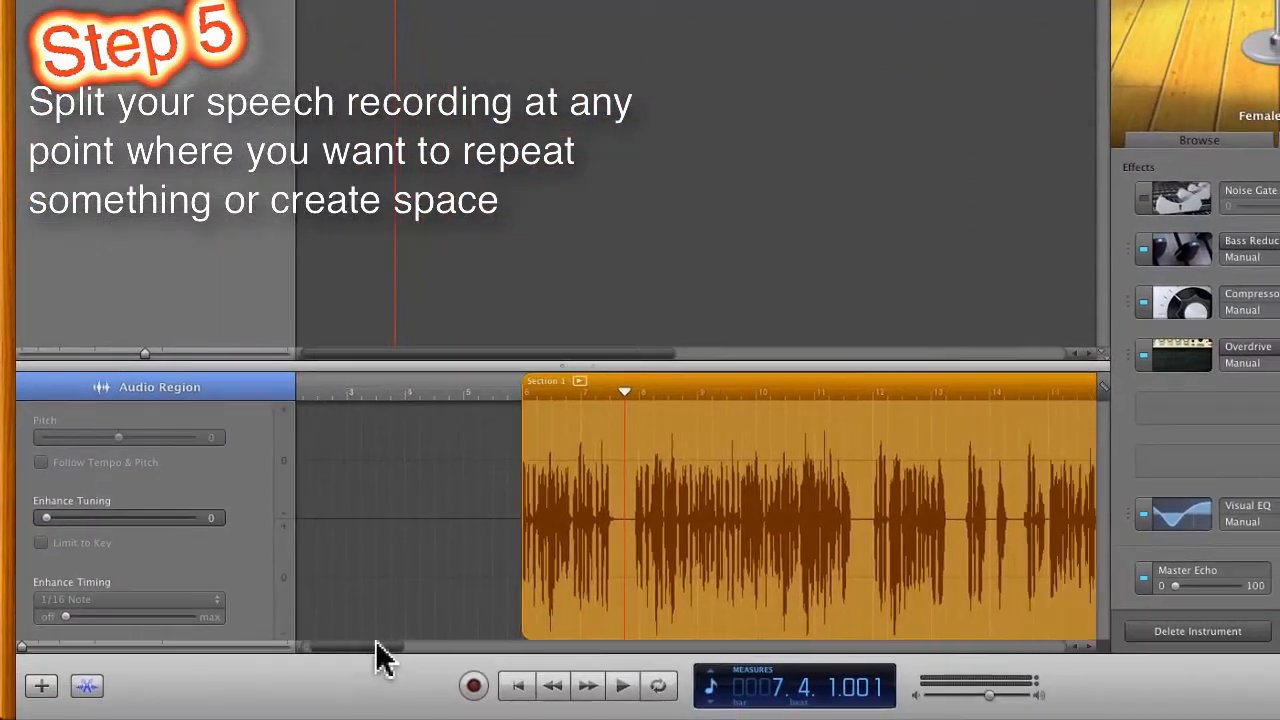
# Step: Split the Section 1 speech region in the pause at 7.4.1 and again in the pause just before bar 12
pyautogui.moveTo(380, 651); pyautogui.dragTo(404, 657)
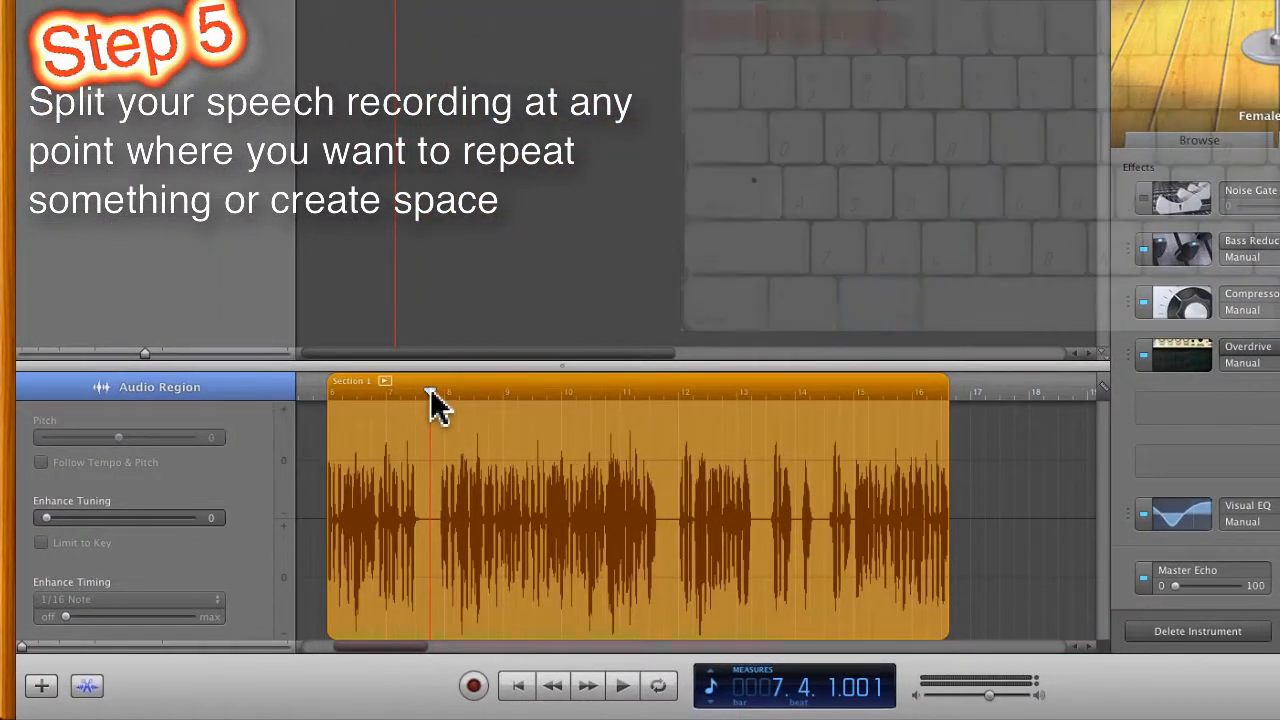
pyautogui.press('super+t')
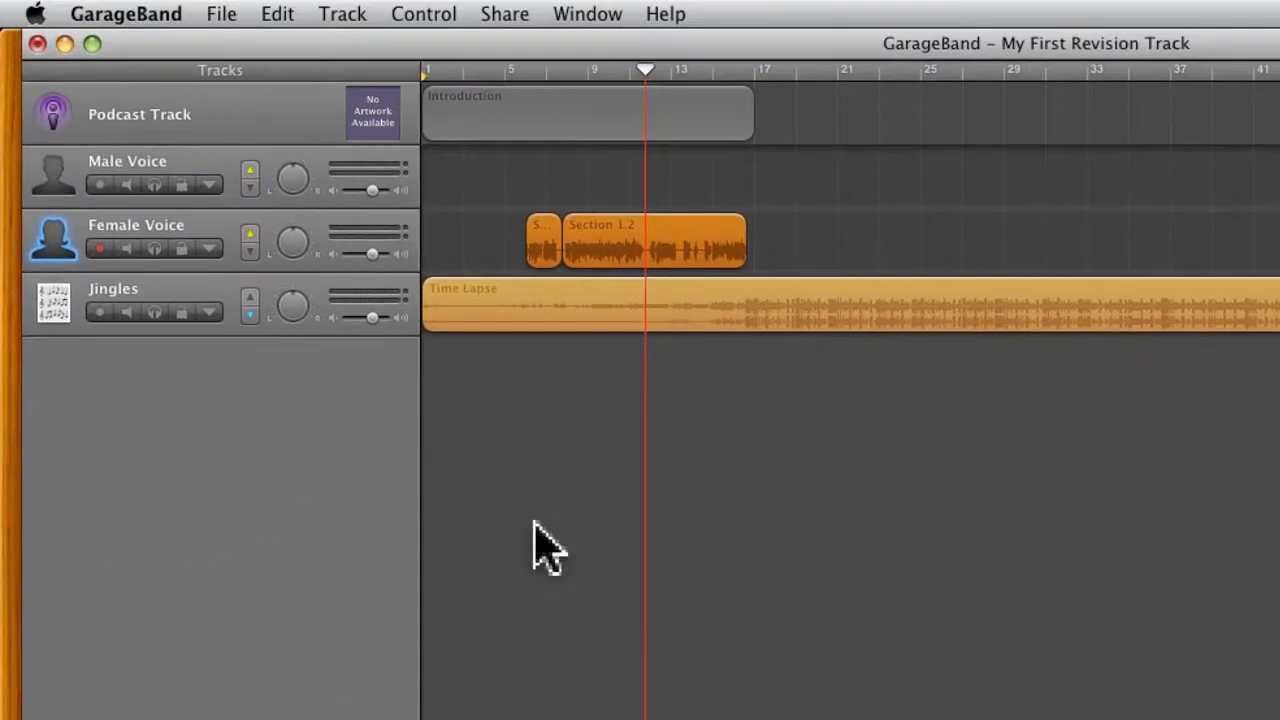
pyautogui.click(277, 13)
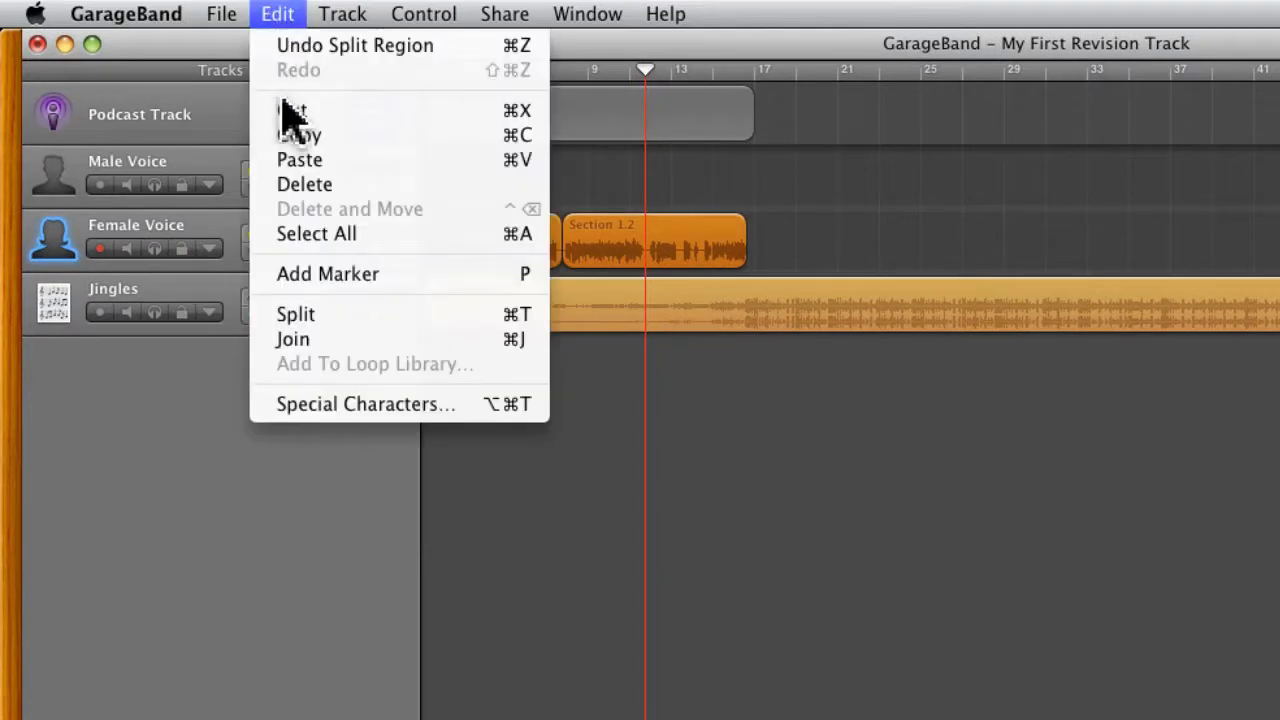
pyautogui.click(314, 314)
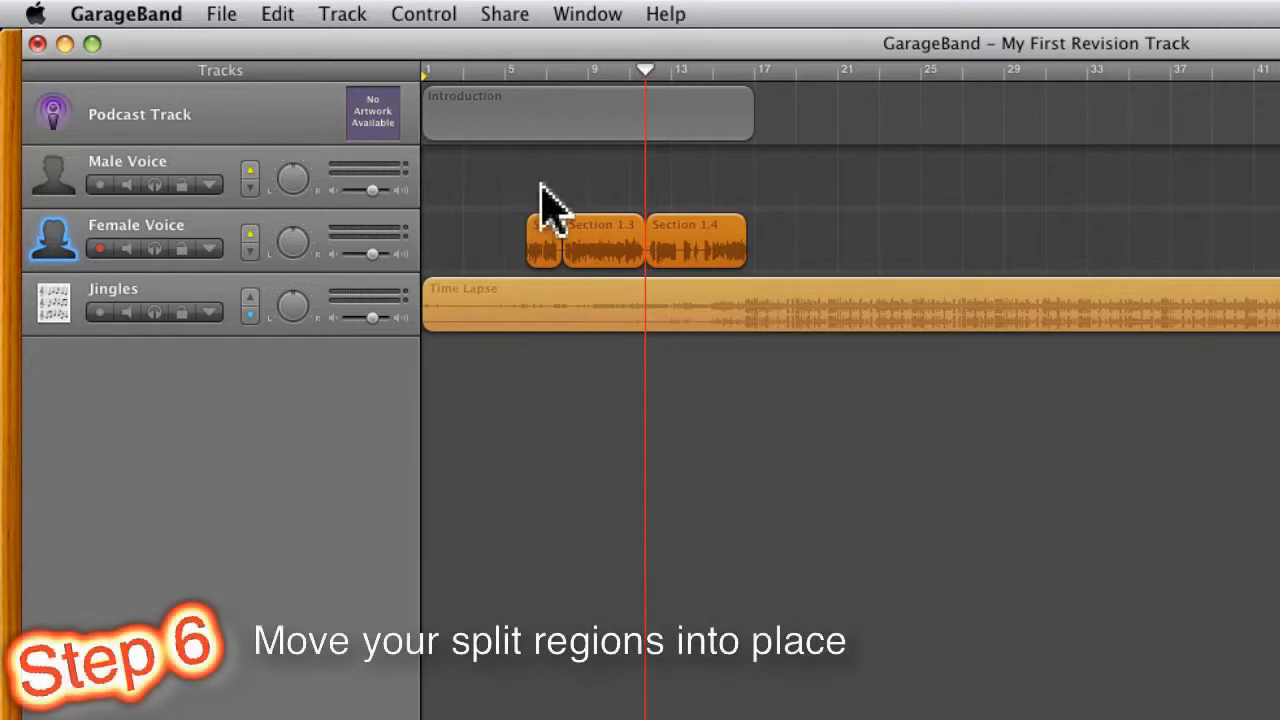
# Step: Move the first split speech region to start at bar 5 and, with Snap to Grid turned off, shift Section 1.3 slightly earlier
pyautogui.click(497, 245)
pyautogui.moveTo(535, 238)
pyautogui.mouseDown()
pyautogui.moveTo(500, 237)
pyautogui.moveTo(530, 245)
pyautogui.mouseUp()
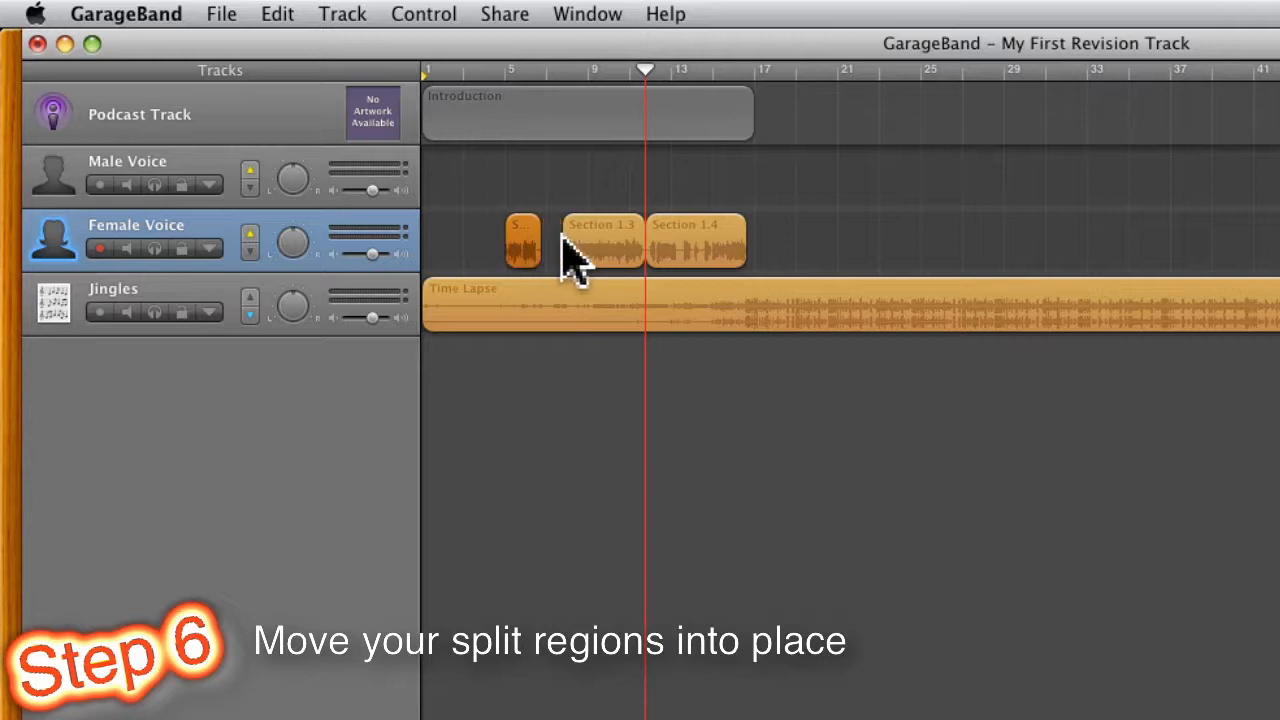
pyautogui.click(288, 12)
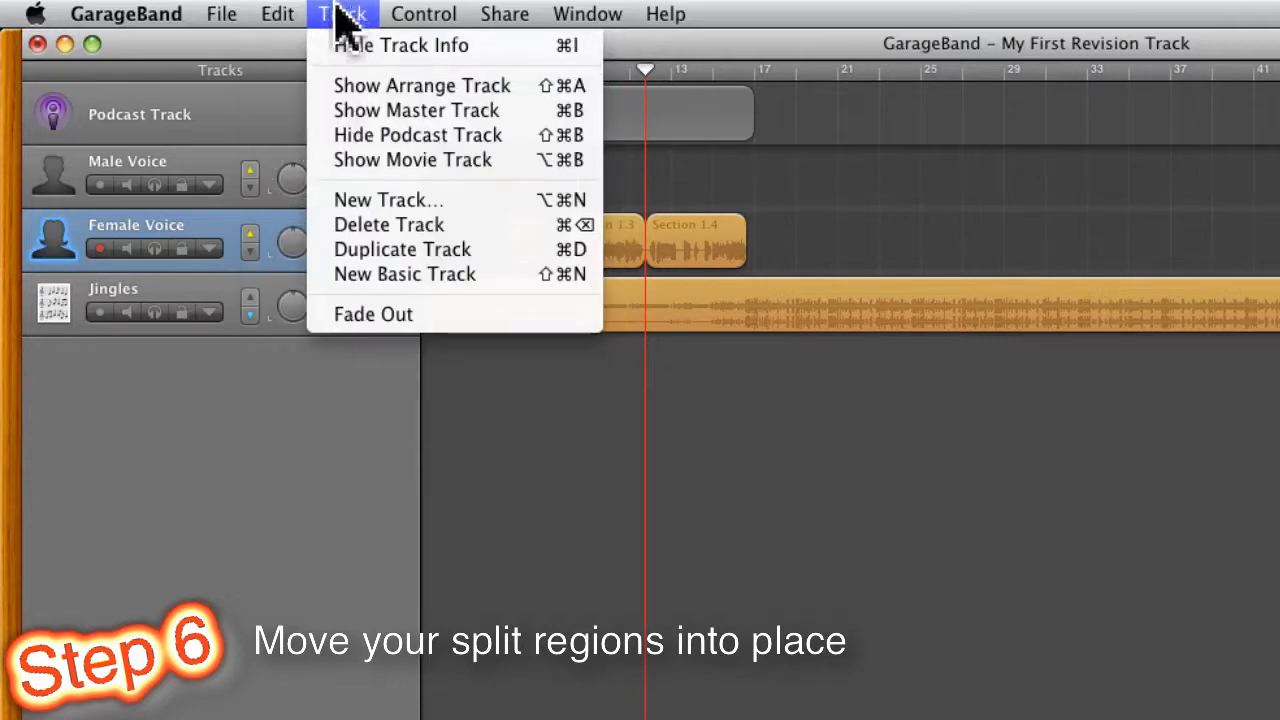
pyautogui.moveTo(420, 16)
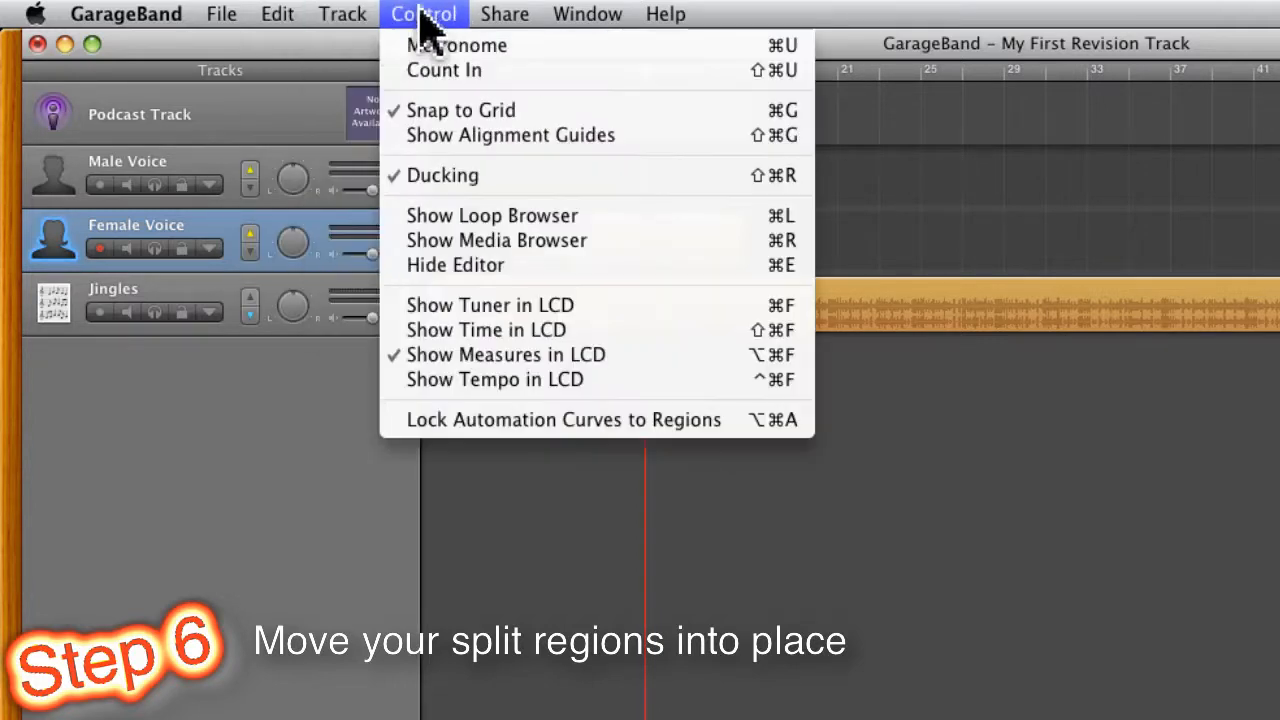
pyautogui.click(430, 112)
pyautogui.moveTo(601, 245); pyautogui.dragTo(591, 244)
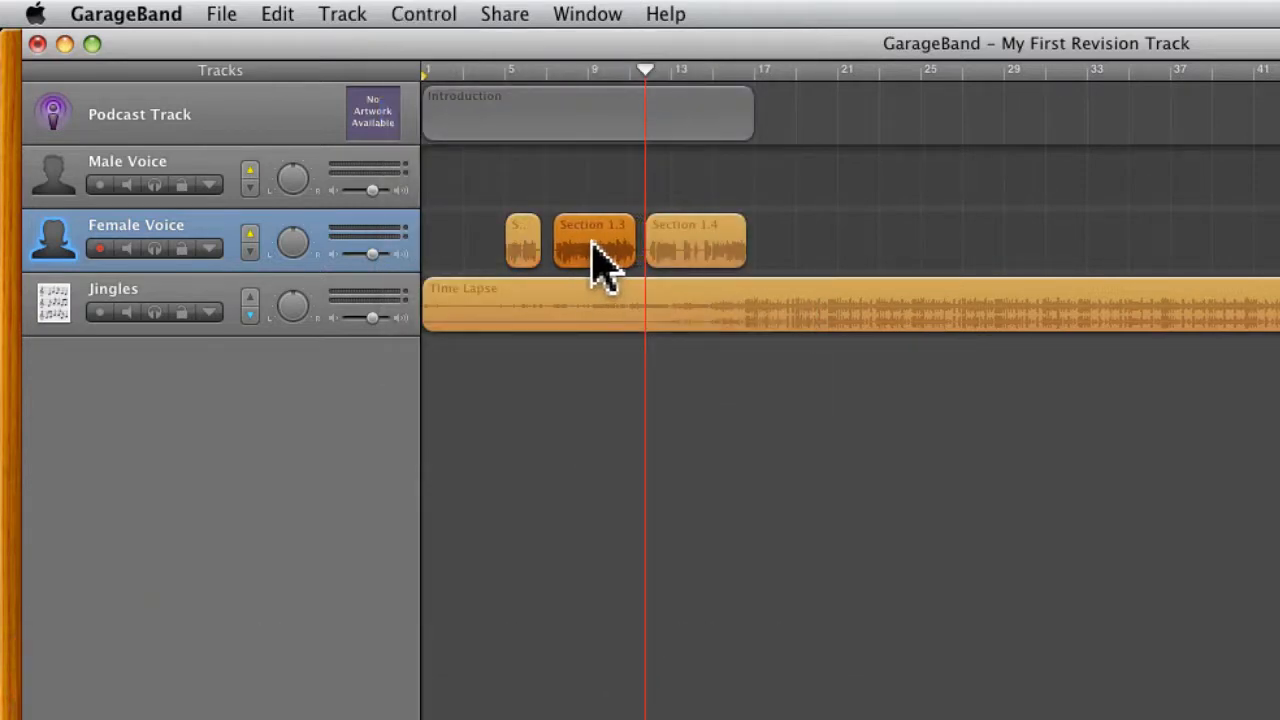
# Step: Select all three speech regions on the Female Voice track, shift them together slightly later, and clear the selection
pyautogui.click(521, 243)
pyautogui.moveTo(471, 251); pyautogui.dragTo(722, 275)
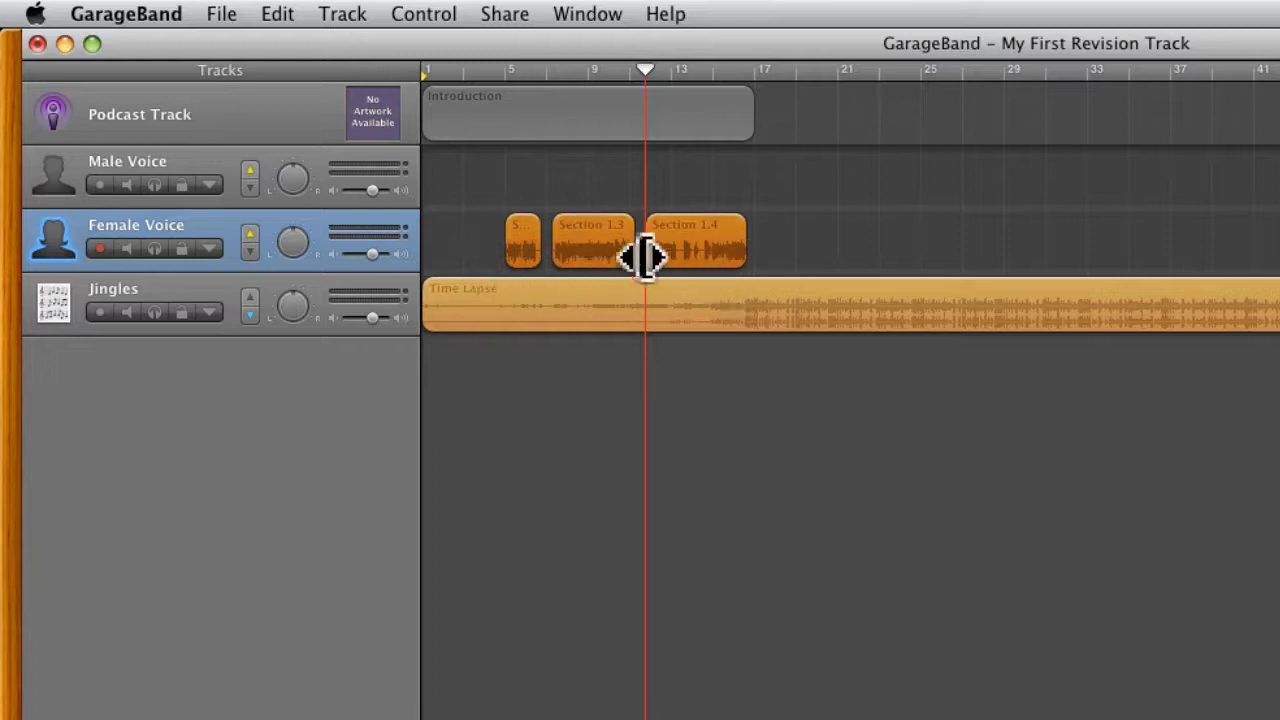
pyautogui.click(486, 257)
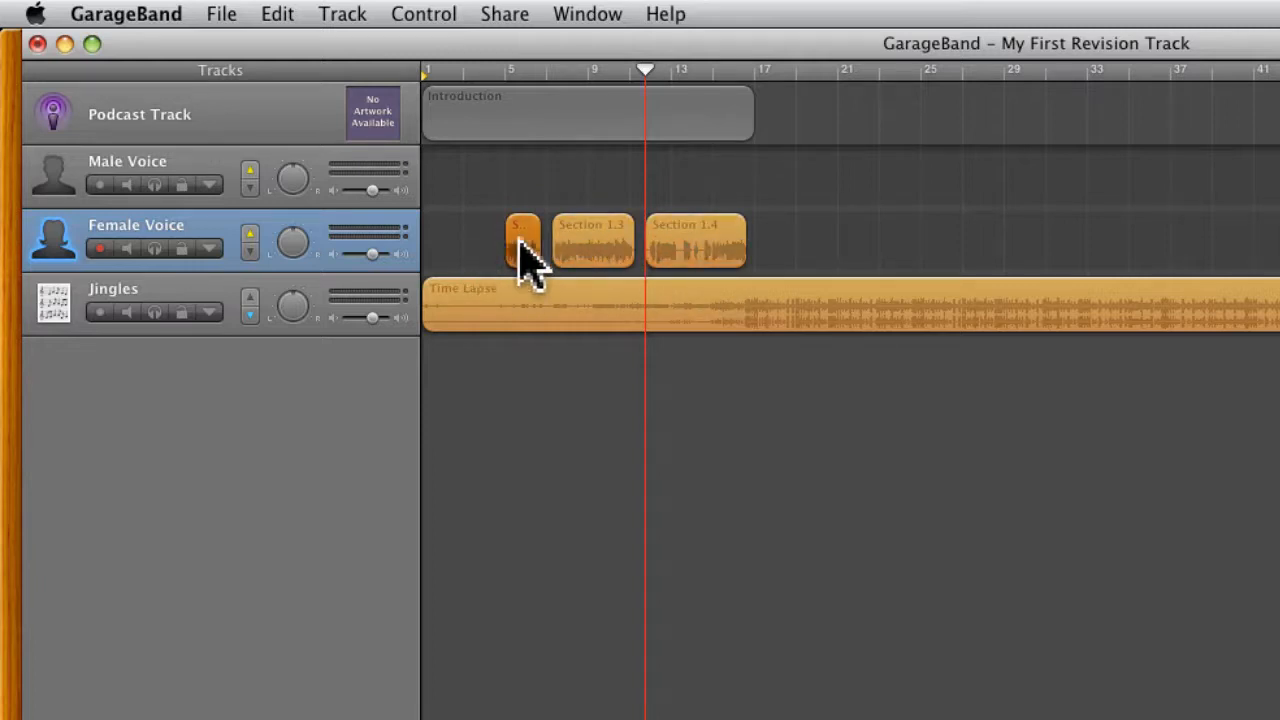
pyautogui.keyDown('shift'); pyautogui.click(586, 250); pyautogui.keyUp('shift')
pyautogui.keyDown('shift'); pyautogui.click(674, 245); pyautogui.keyUp('shift')
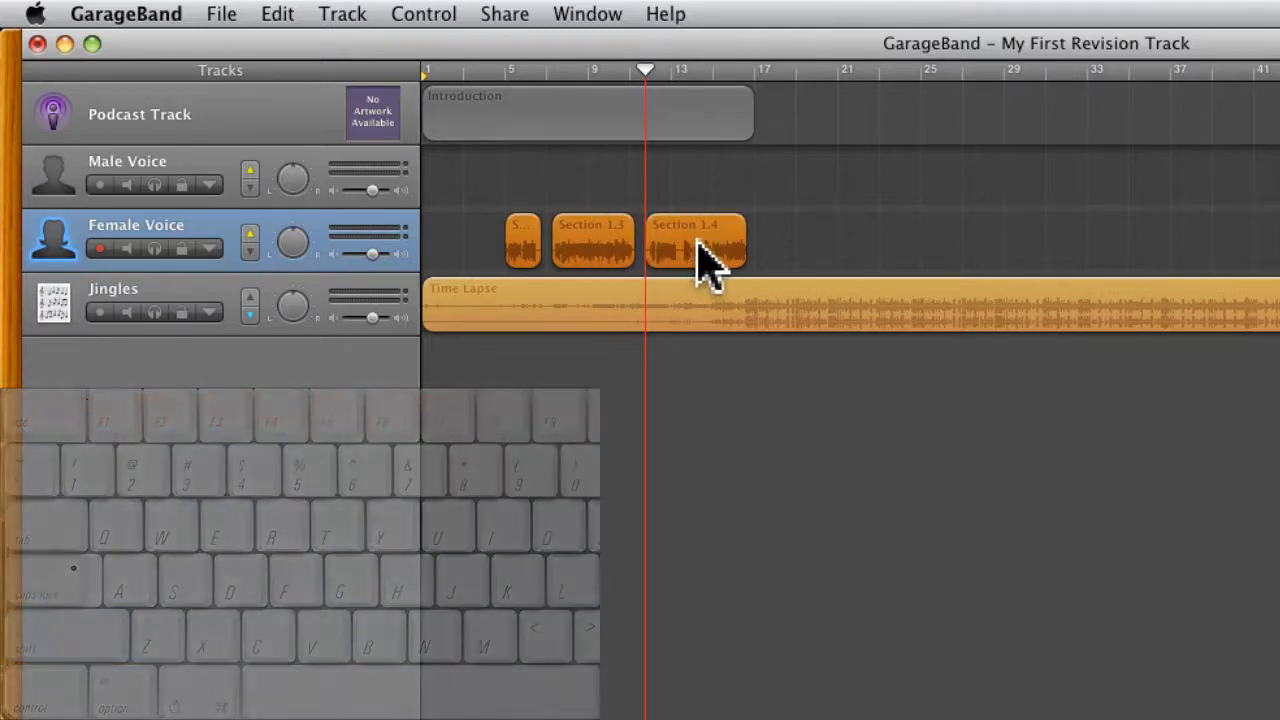
pyautogui.moveTo(697, 243)
pyautogui.mouseDown()
pyautogui.moveTo(648, 242)
pyautogui.moveTo(702, 243)
pyautogui.mouseUp()
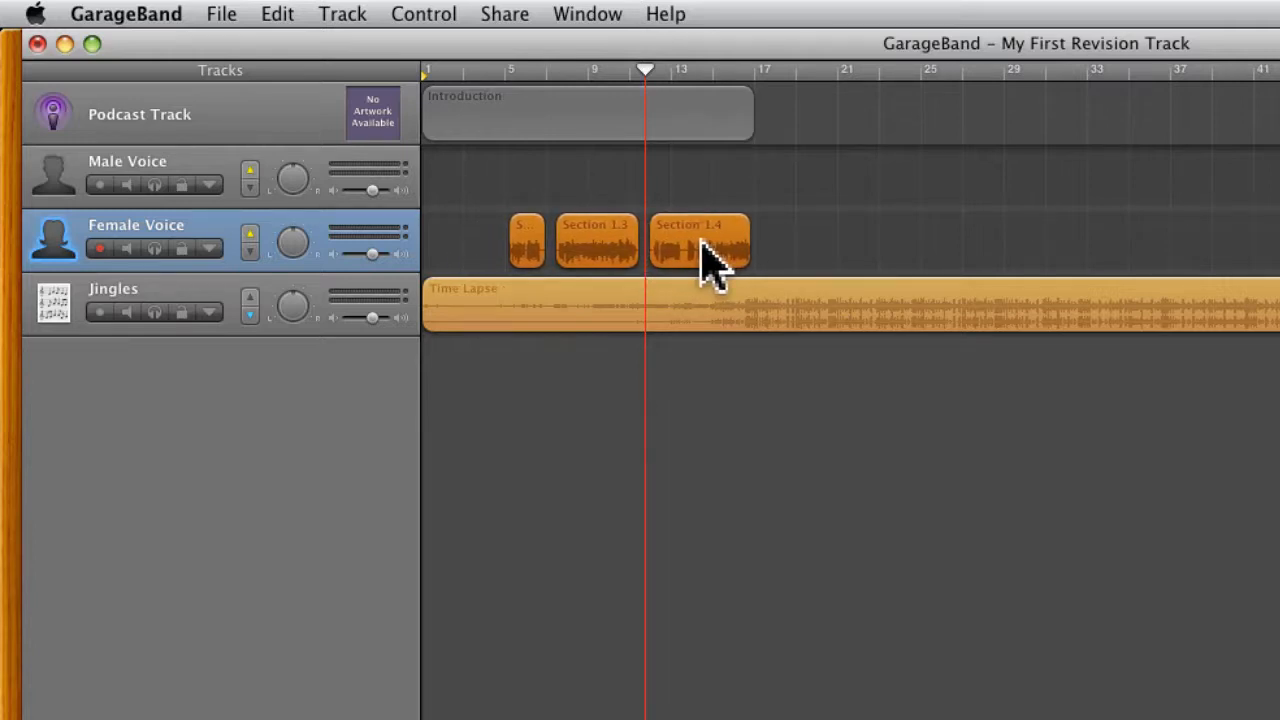
pyautogui.click(482, 238)
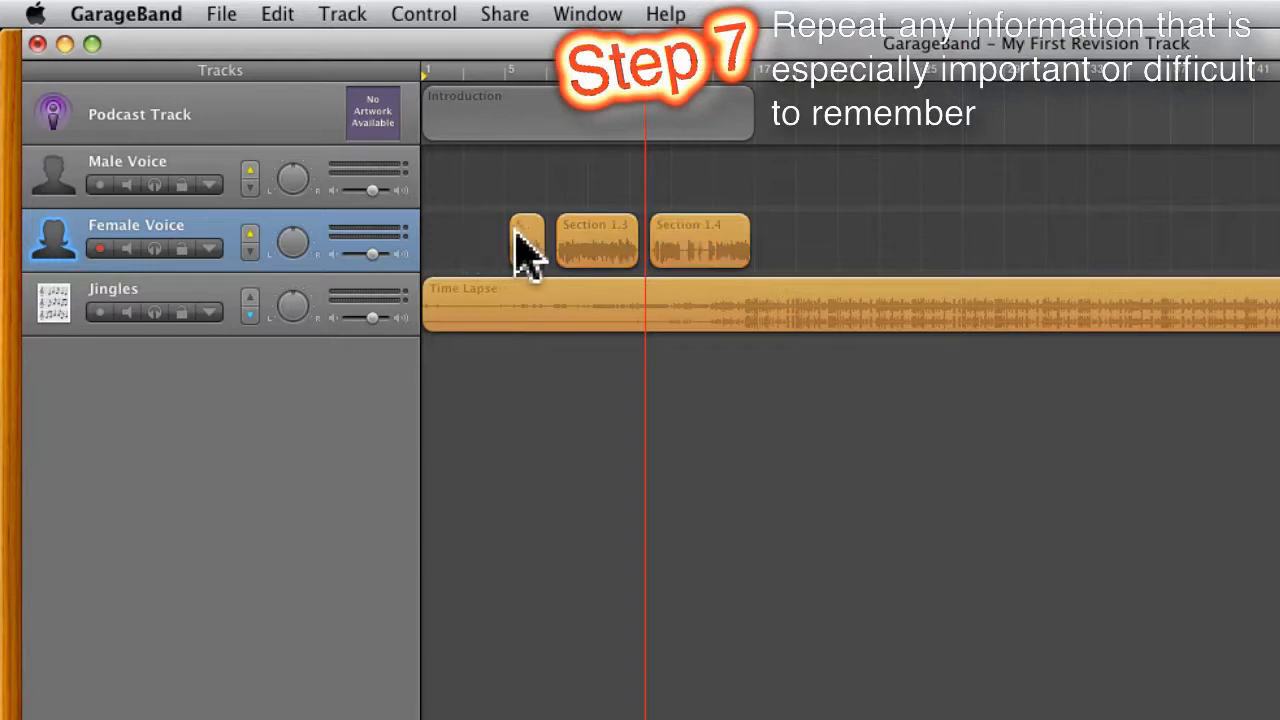
# Step: Move the first Female Voice speech region earlier, to just before bar 3, and paste a copy of it at bar 5
pyautogui.moveTo(516, 238); pyautogui.dragTo(472, 238)
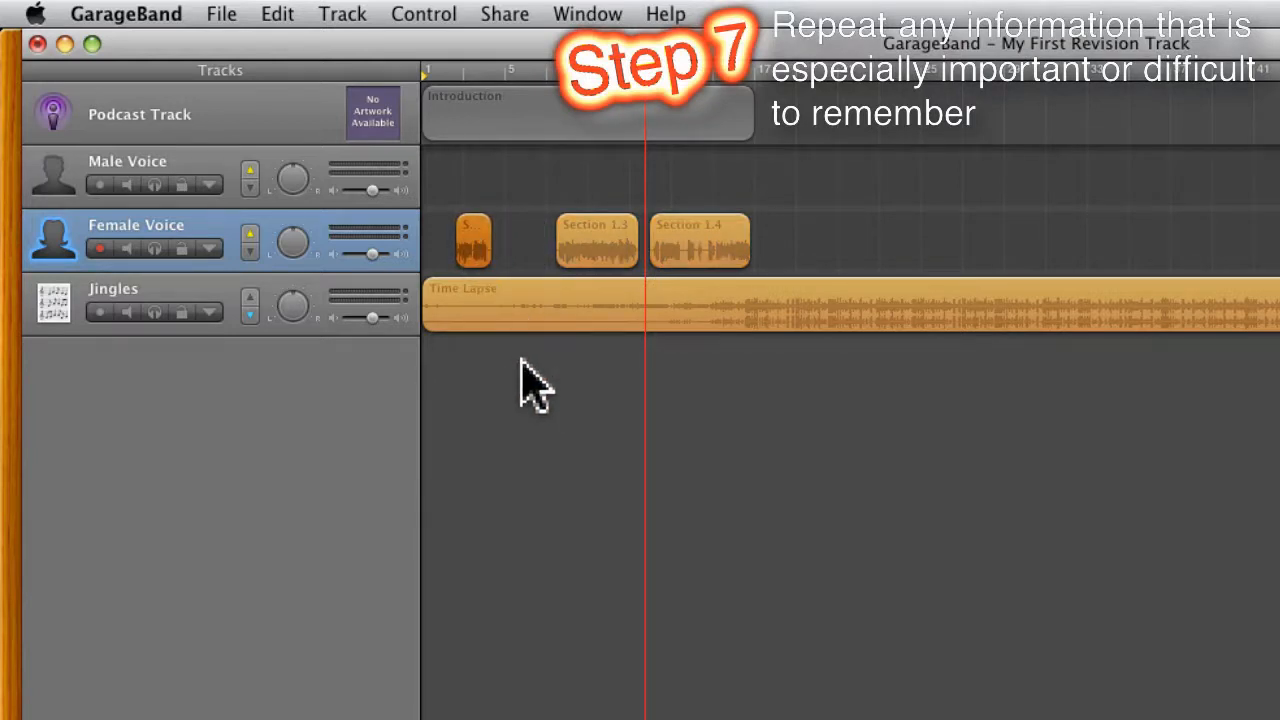
pyautogui.click(509, 263)
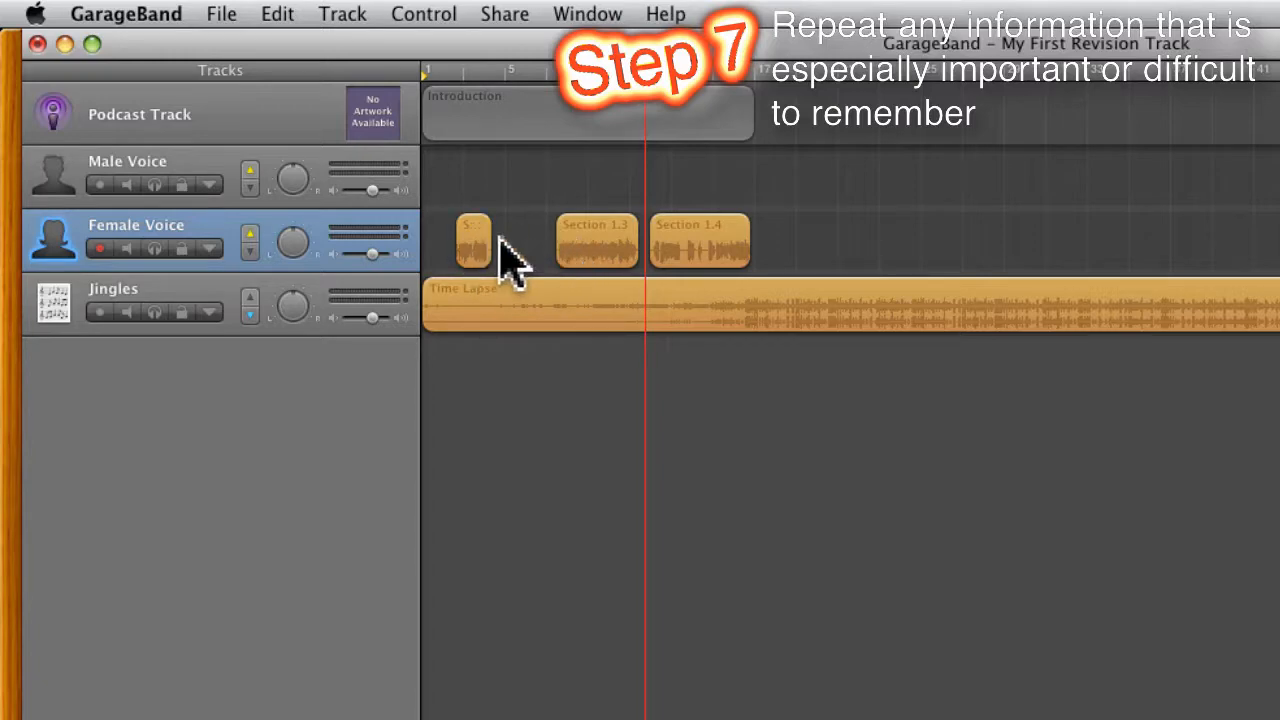
pyautogui.click(463, 241)
pyautogui.press('super+c')
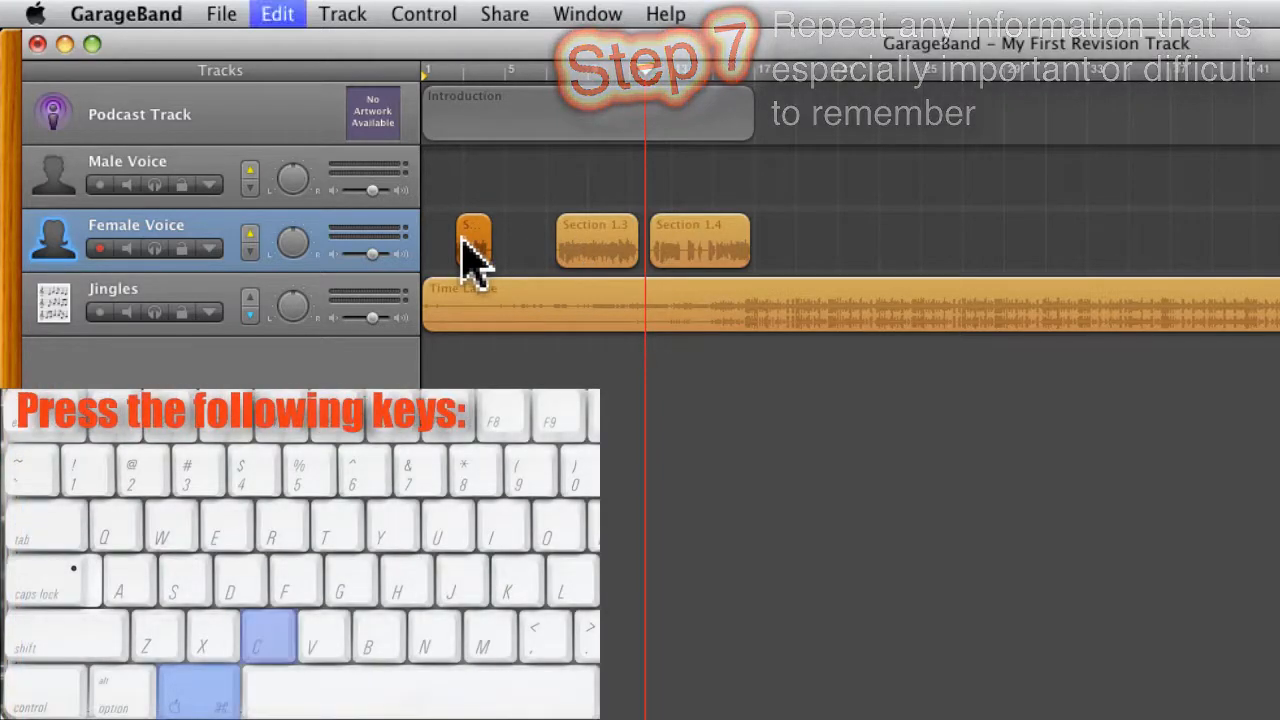
pyautogui.click(279, 13)
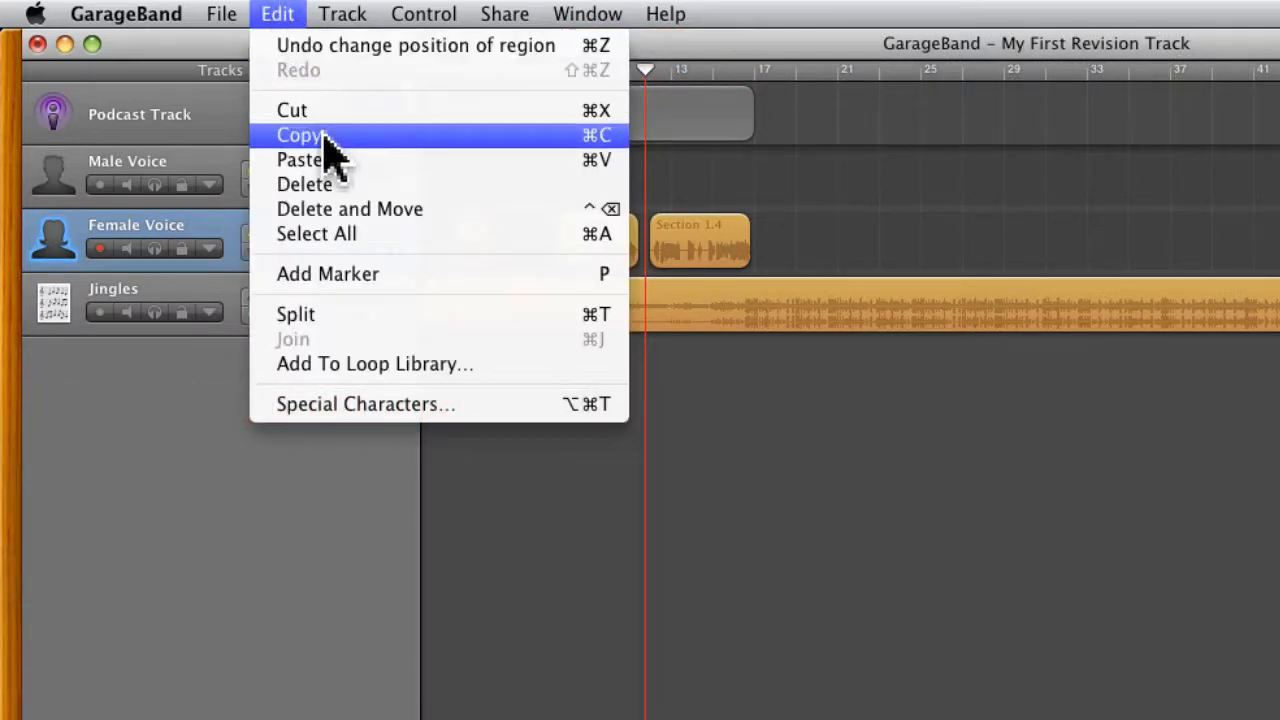
pyautogui.click(754, 483)
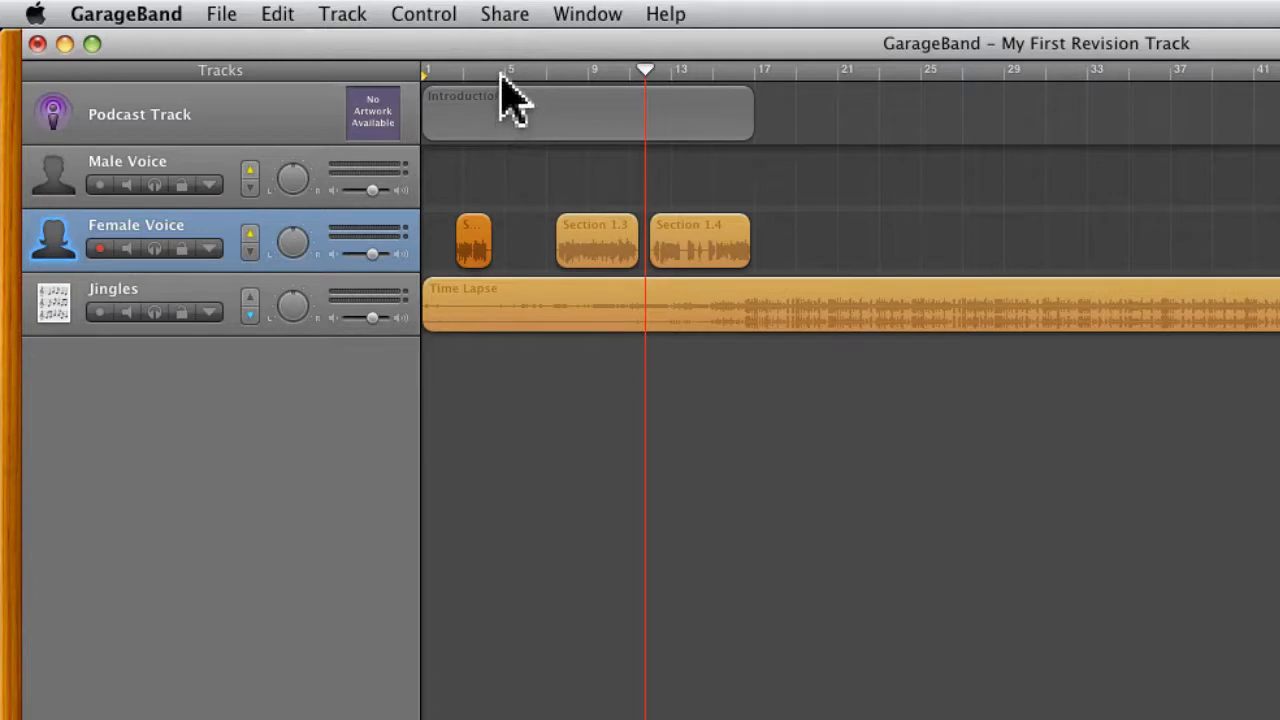
pyautogui.moveTo(500, 72)
pyautogui.mouseDown()
pyautogui.moveTo(517, 78)
pyautogui.moveTo(508, 72)
pyautogui.mouseUp()
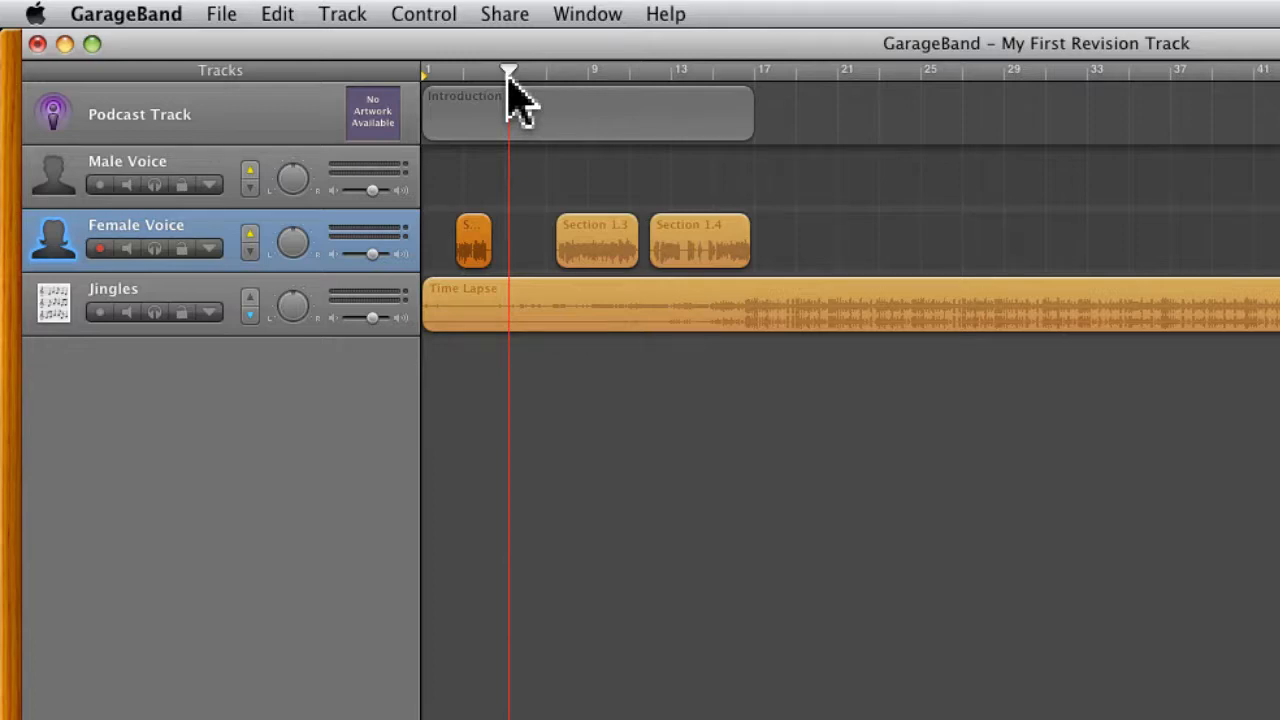
pyautogui.press('super+v')
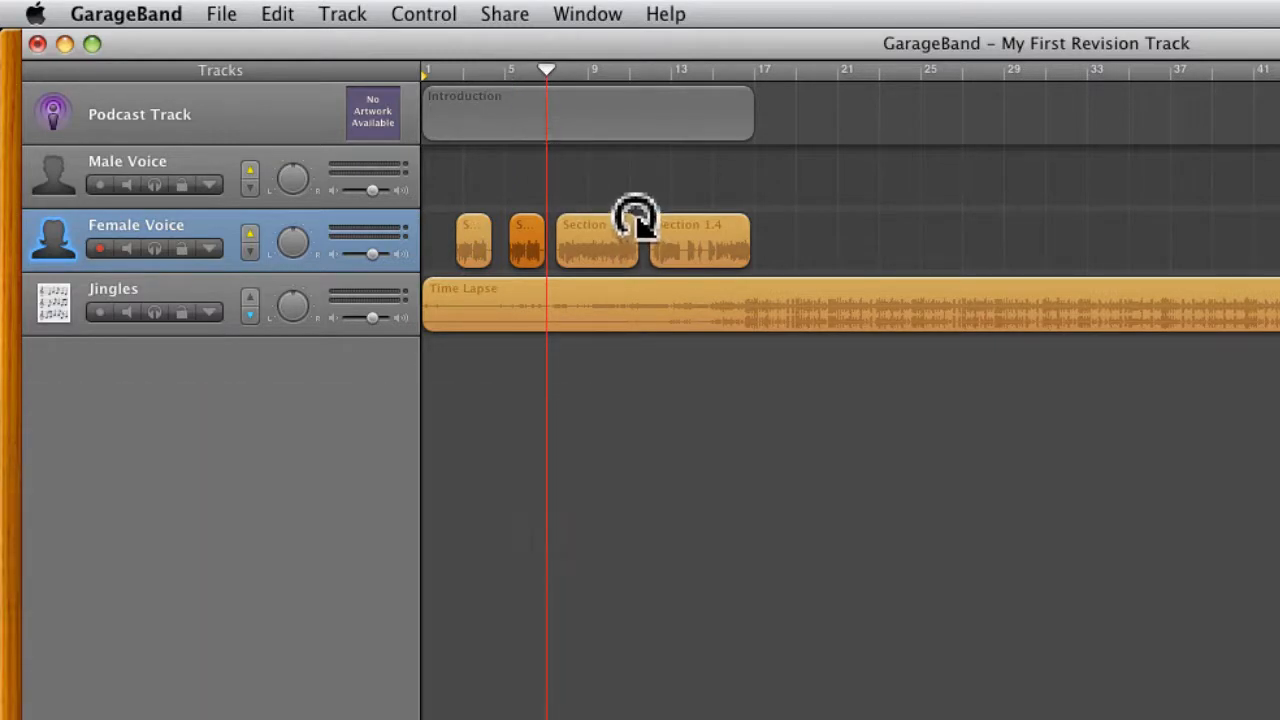
pyautogui.click(278, 13)
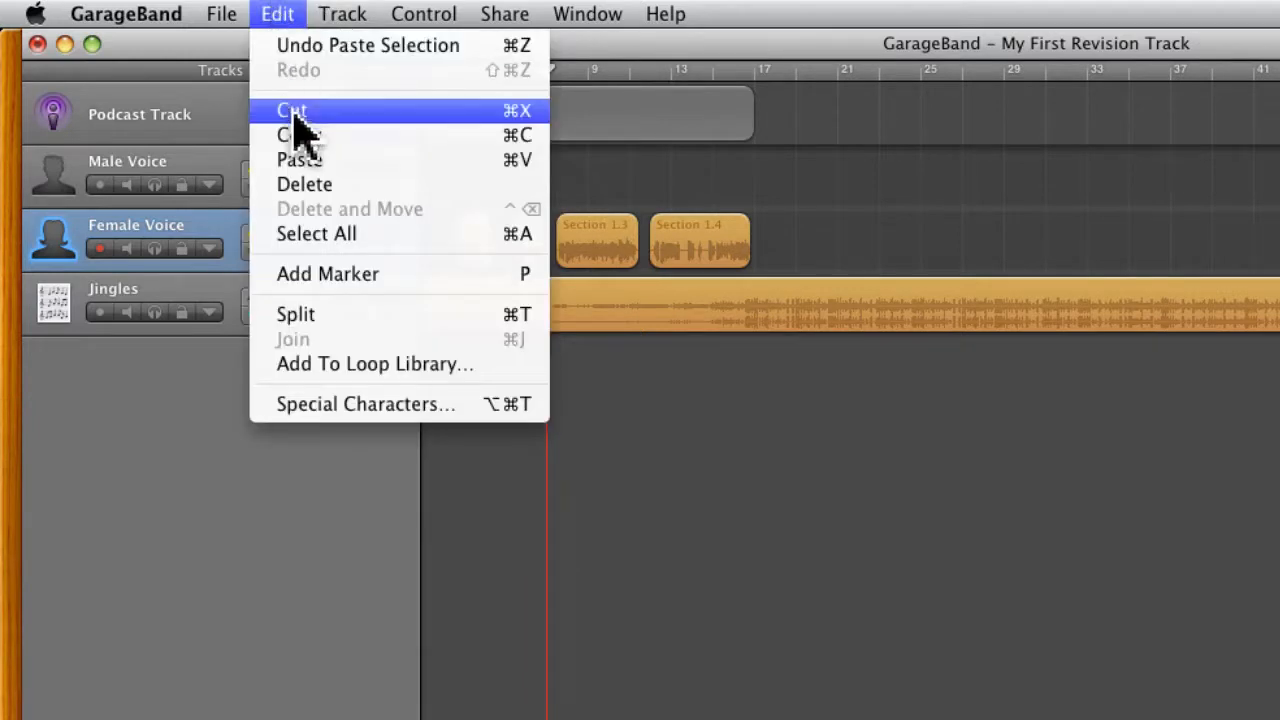
pyautogui.click(822, 462)
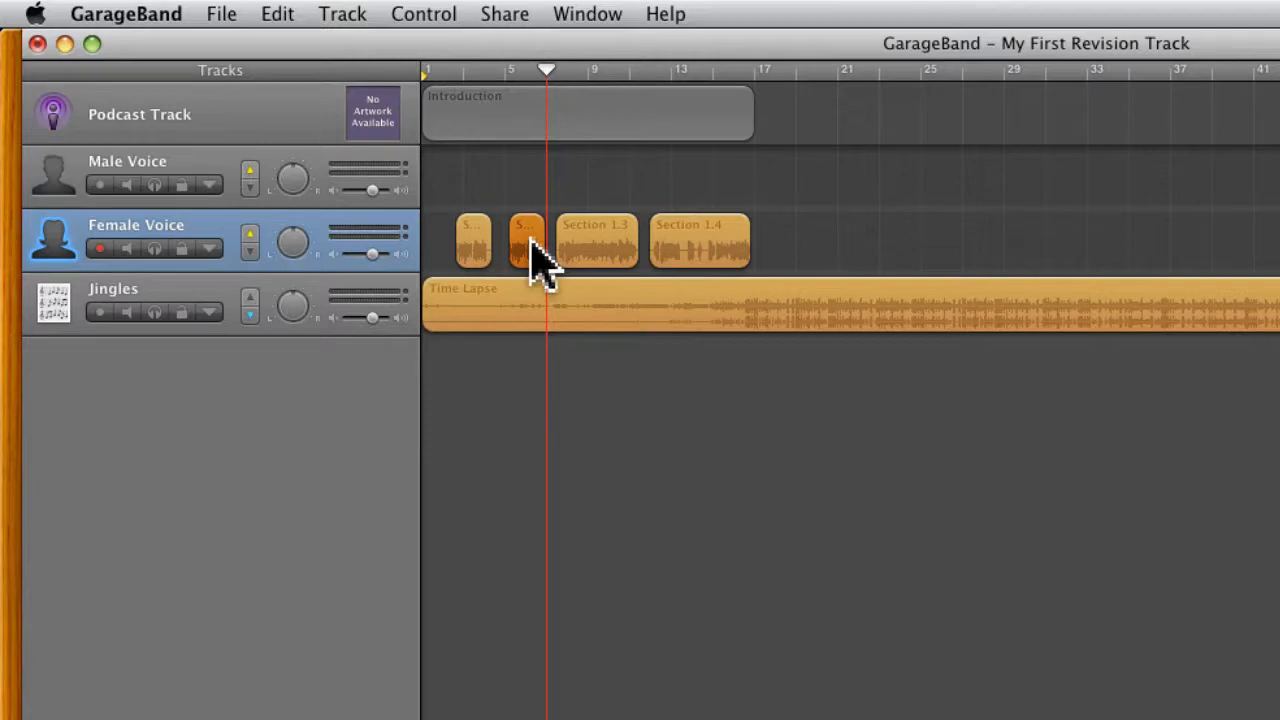
# Step: Duplicate the first speech region to just before bar 5 on the same track, and delete the duplicate
pyautogui.click(476, 244)
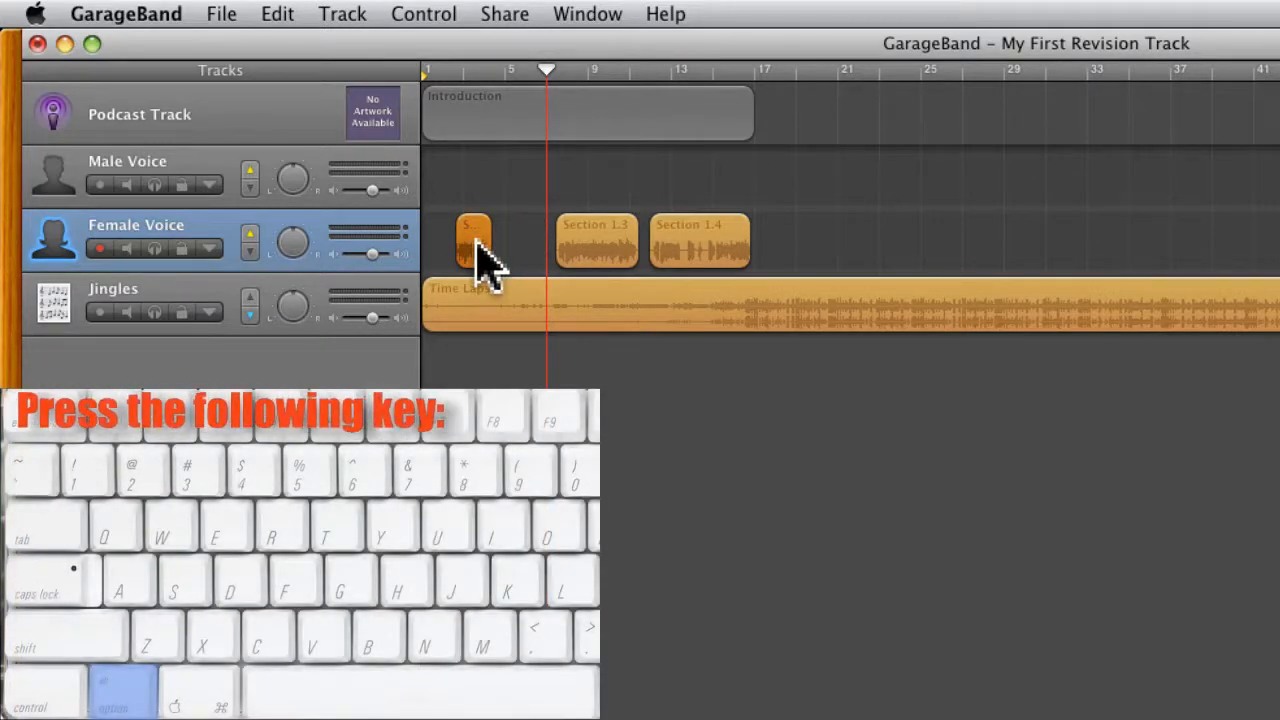
pyautogui.moveTo(476, 244); pyautogui.dragTo(525, 250)
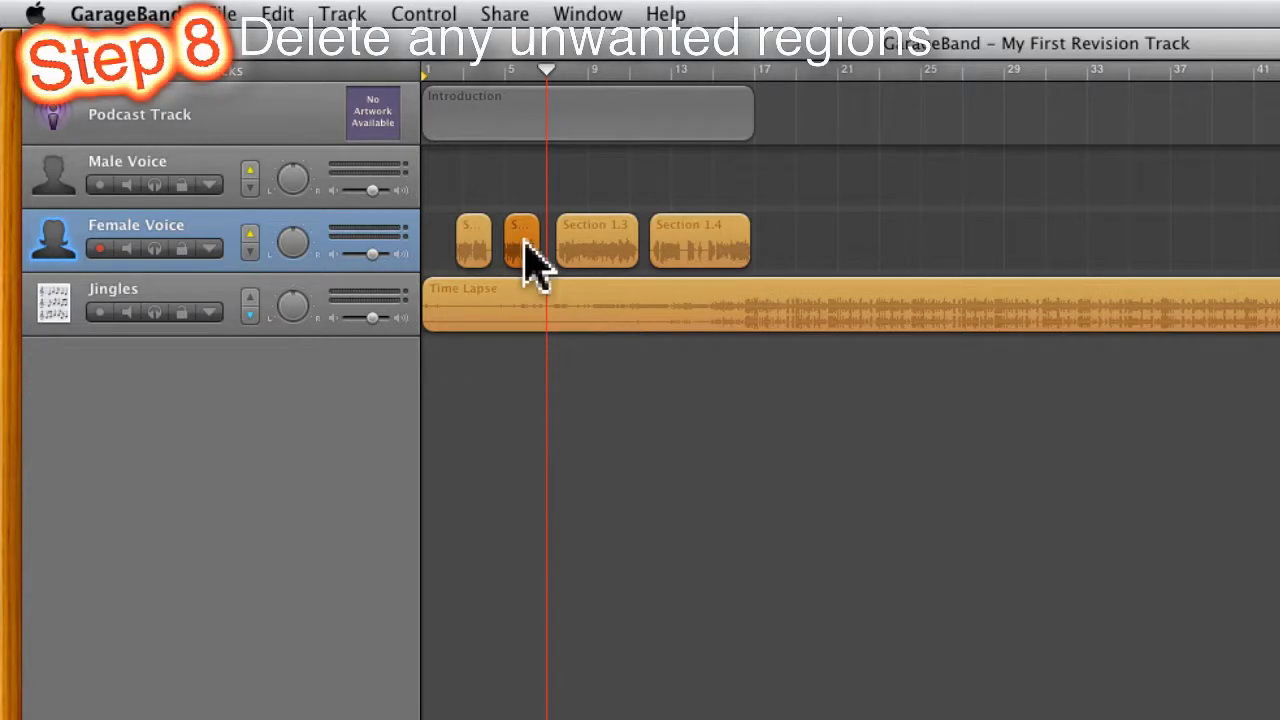
pyautogui.press('Delete')
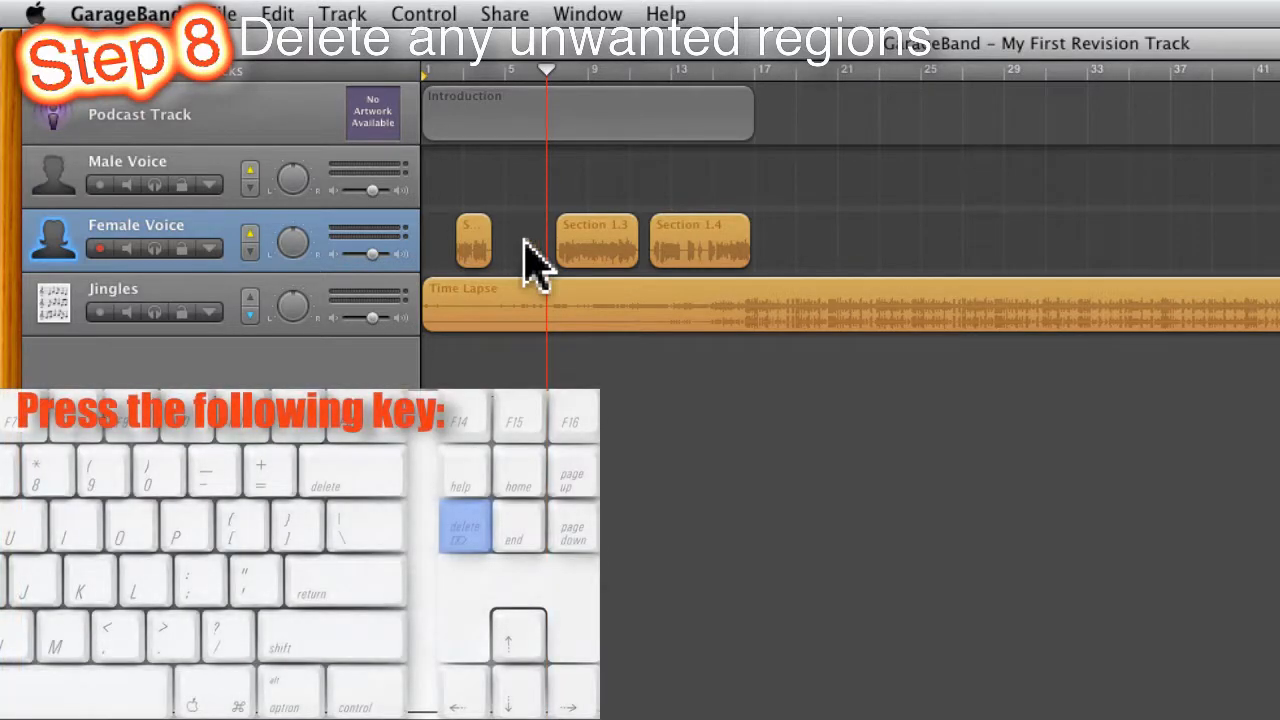
# Step: Move the first speech region to just before bar 5 and join all three Female Voice regions into one
pyautogui.moveTo(474, 257); pyautogui.dragTo(513, 239)
pyautogui.click(582, 385)
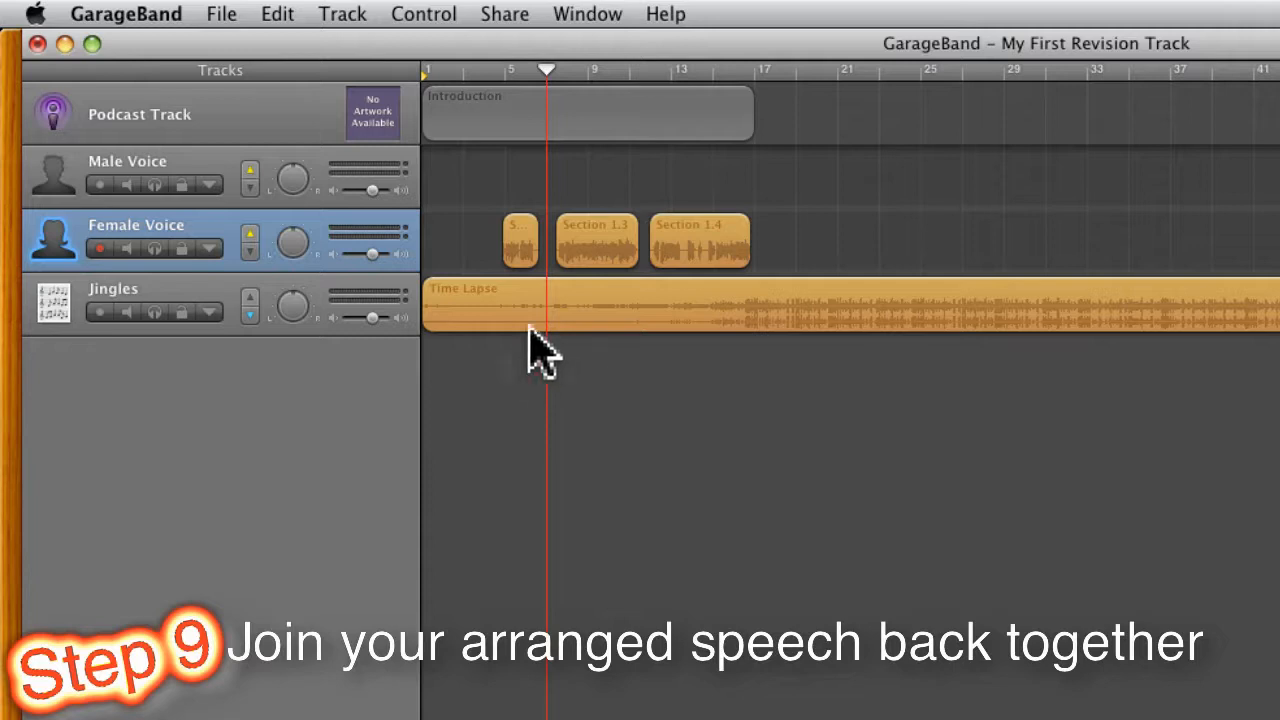
pyautogui.moveTo(481, 232); pyautogui.dragTo(680, 248)
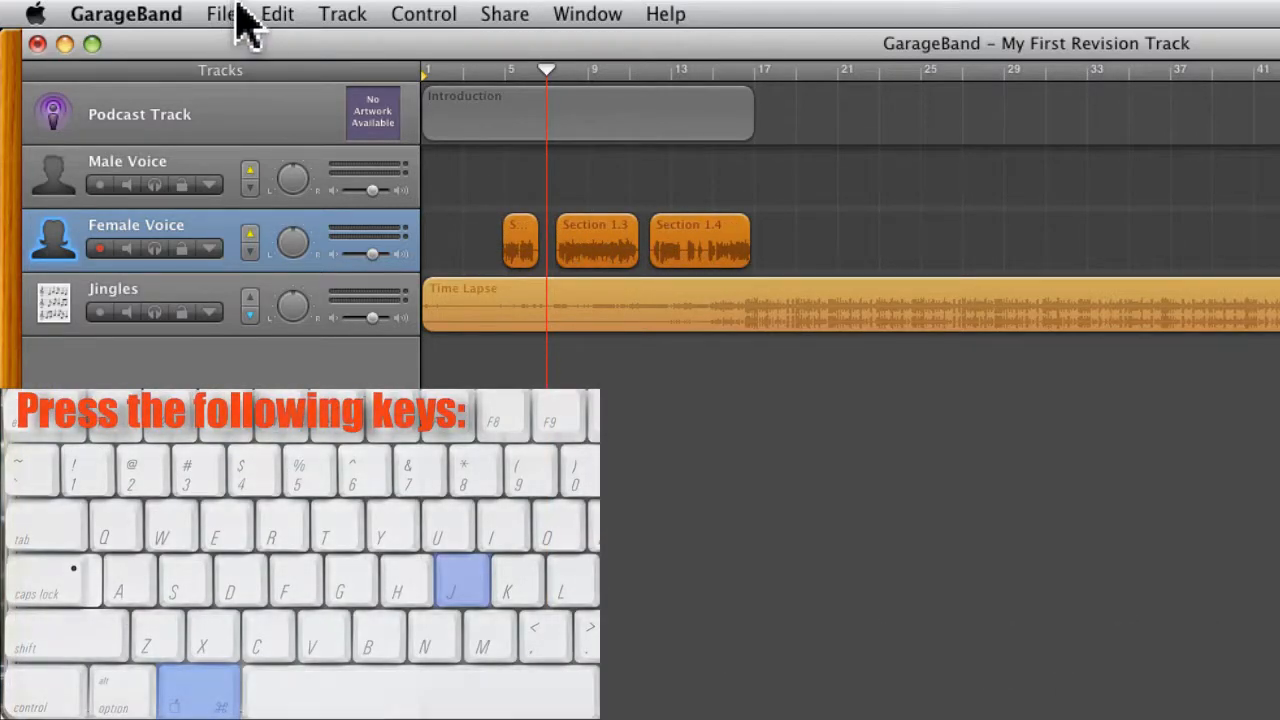
pyautogui.click(272, 13)
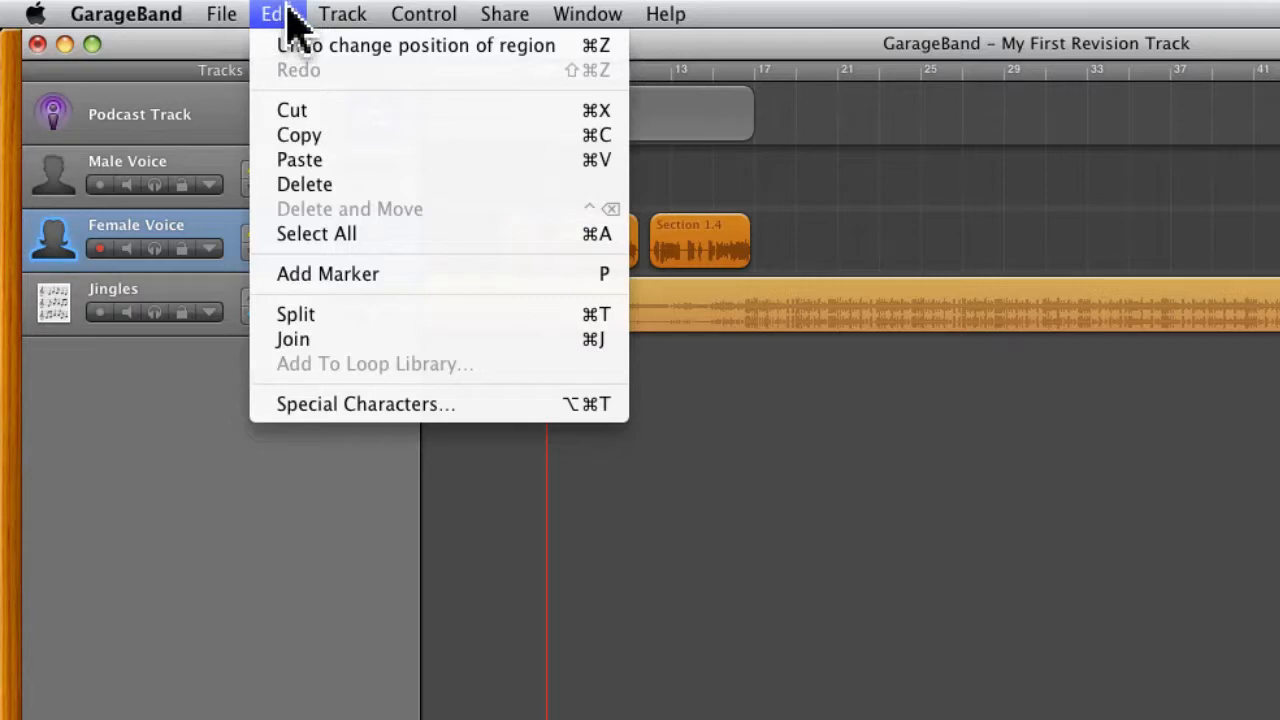
pyautogui.click(300, 340)
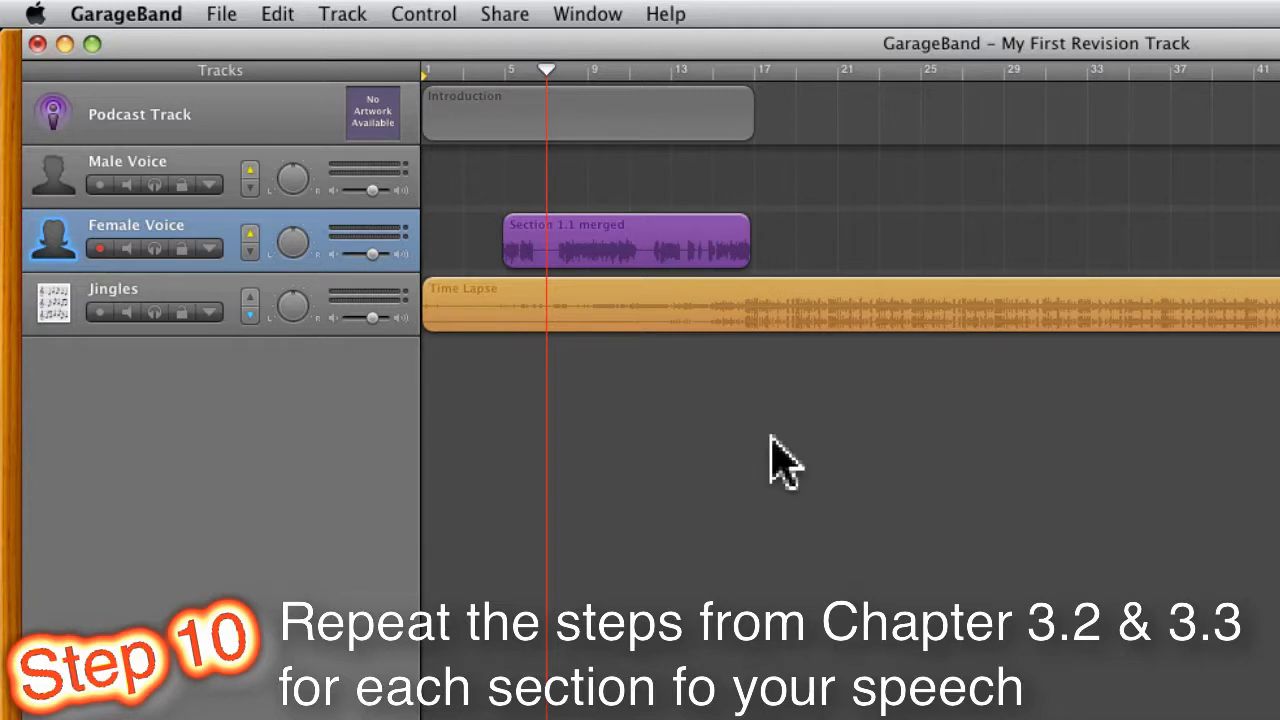
# Step: Play the project from just after bar 2 to check the joined speech
pyautogui.click(450, 70)
pyautogui.press('space')
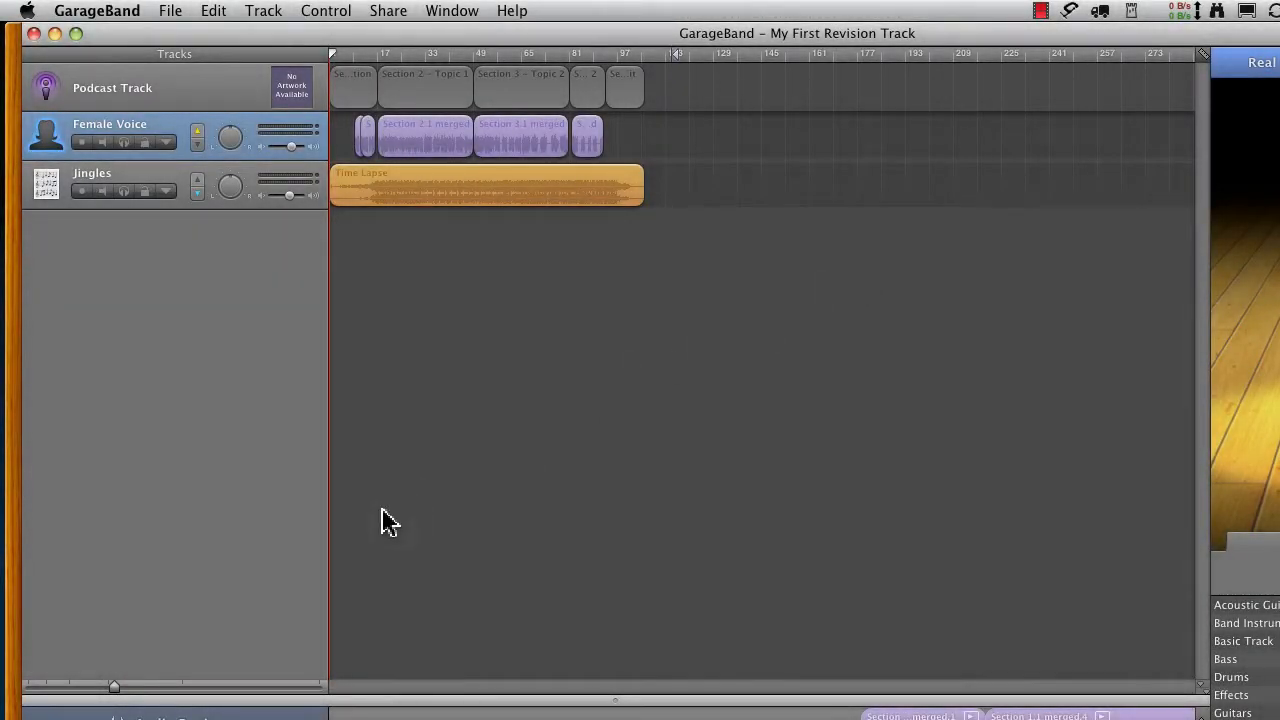
# Step: Switch to Finder and import LTS Credits Spoken.aiff from the _audio folder onto the Female Voice track beneath the Section 5 marker
pyautogui.moveTo(114, 687); pyautogui.dragTo(144, 692)
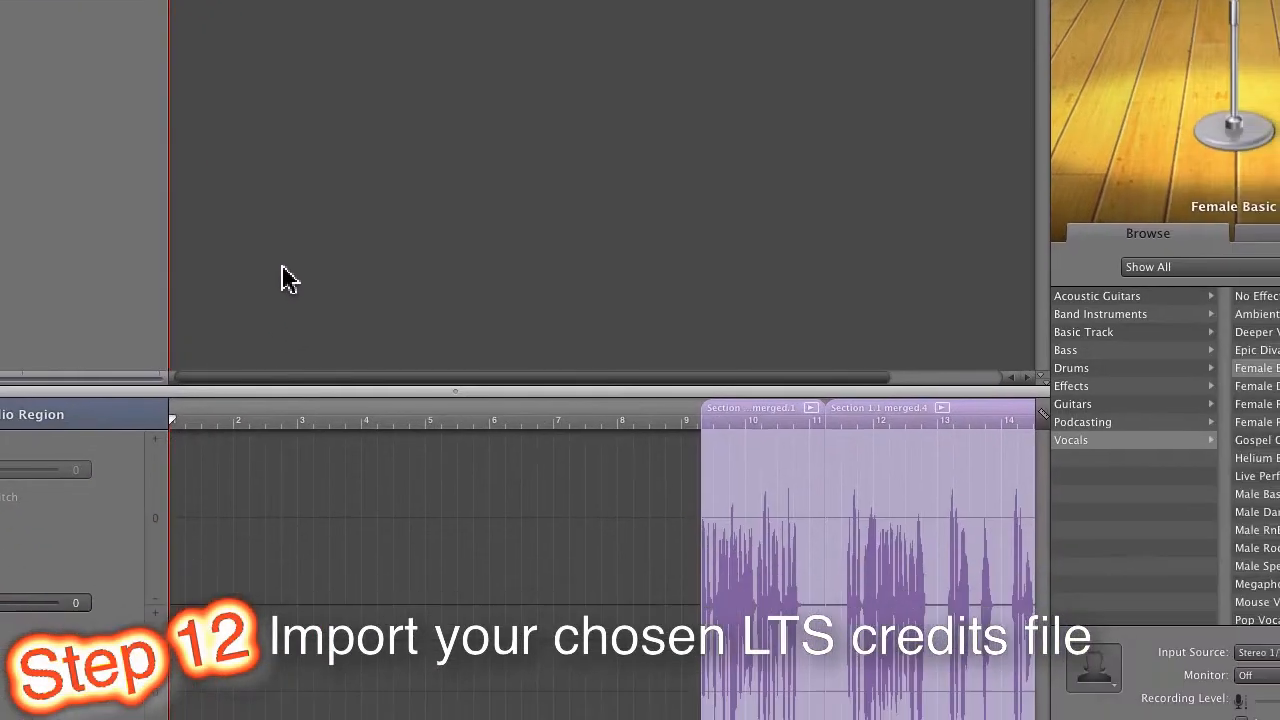
pyautogui.press('super+Tab')
pyautogui.press('super+Tab')
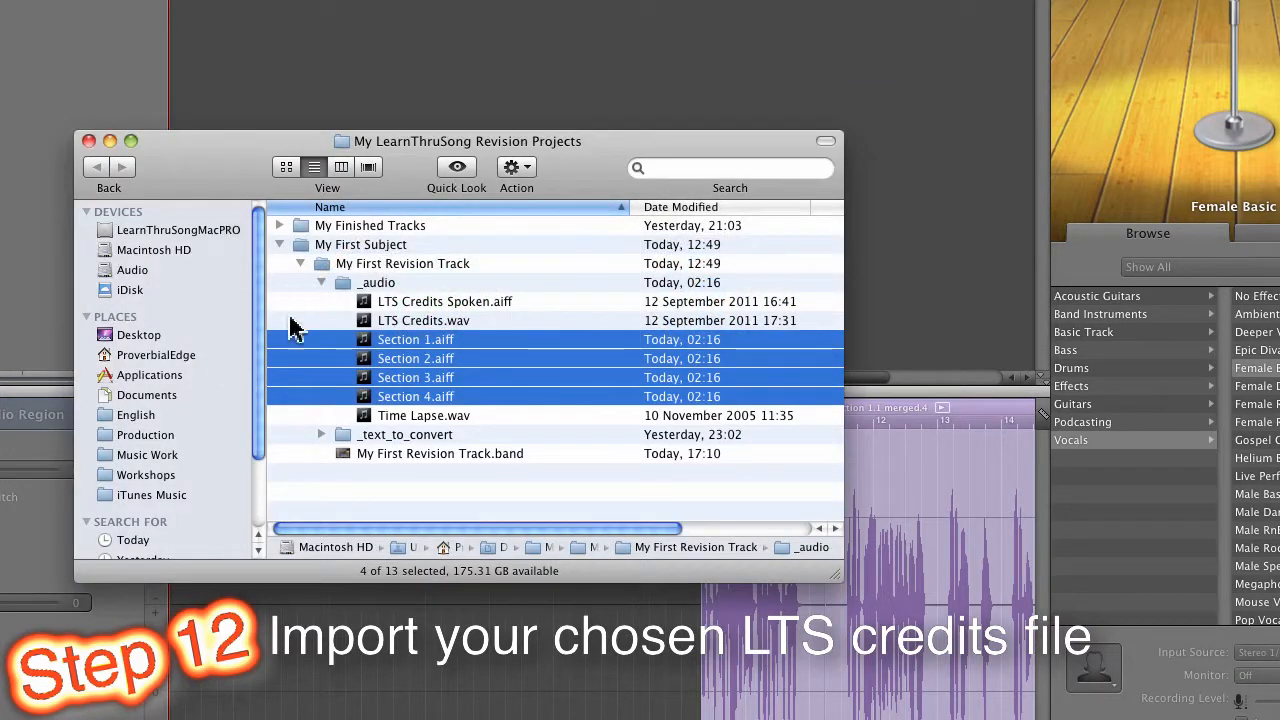
pyautogui.click(437, 303)
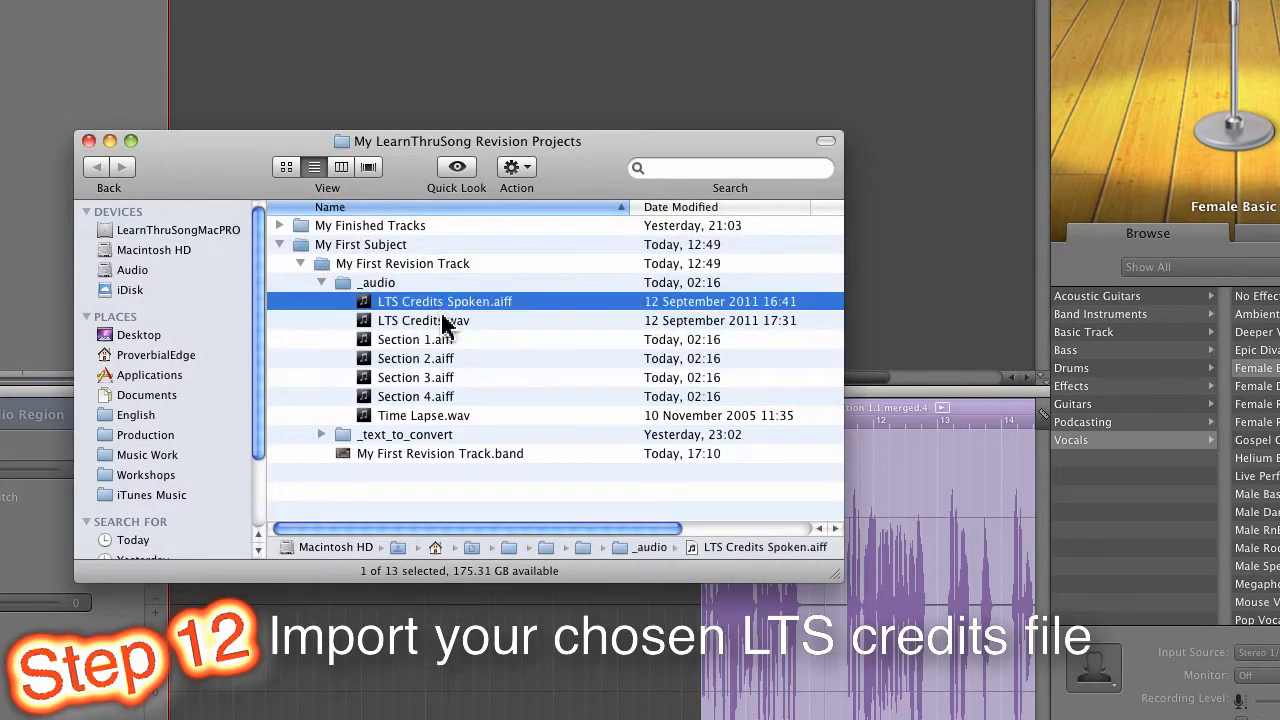
pyautogui.click(443, 328)
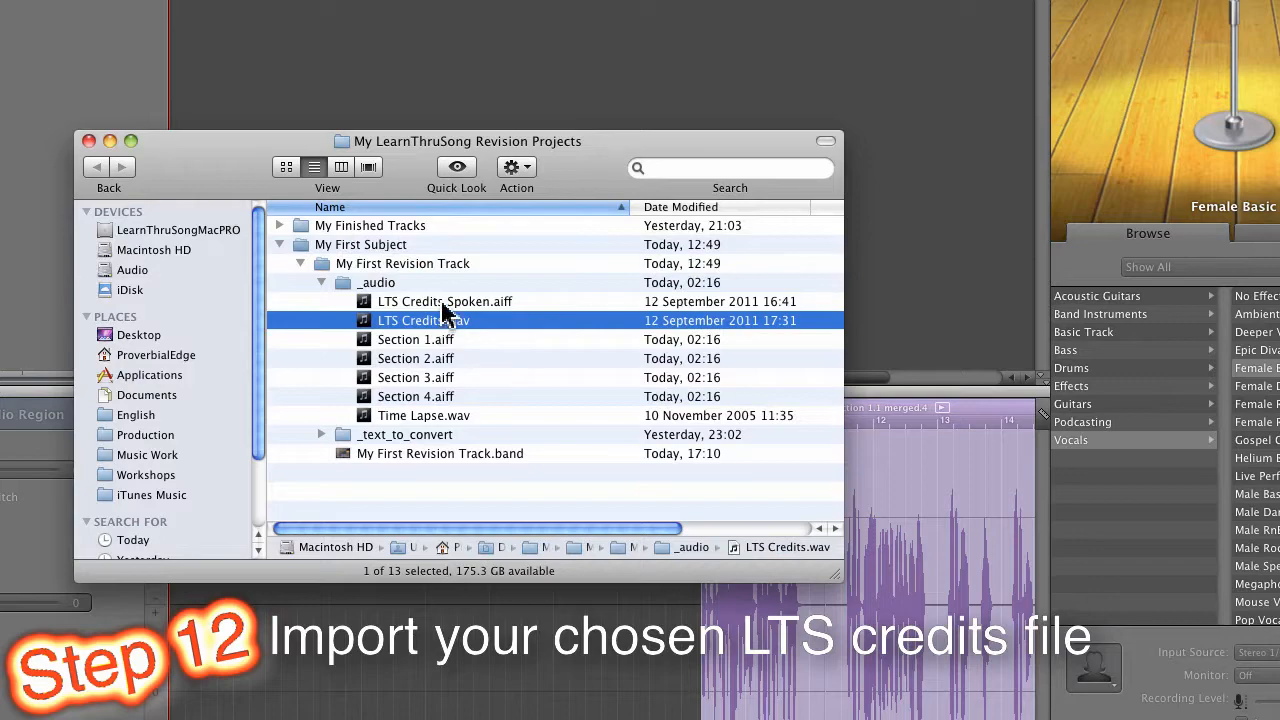
pyautogui.click(437, 302)
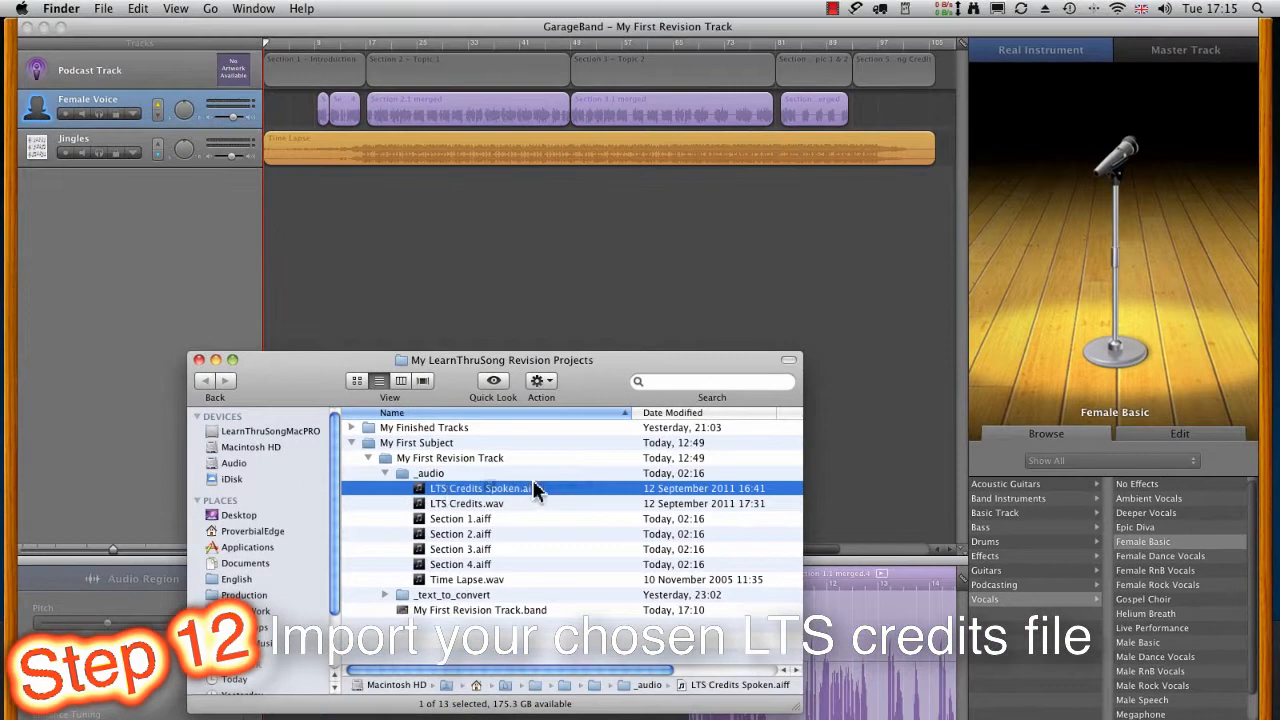
pyautogui.moveTo(518, 344); pyautogui.dragTo(932, 0)
pyautogui.moveTo(882, 113); pyautogui.dragTo(864, 112)
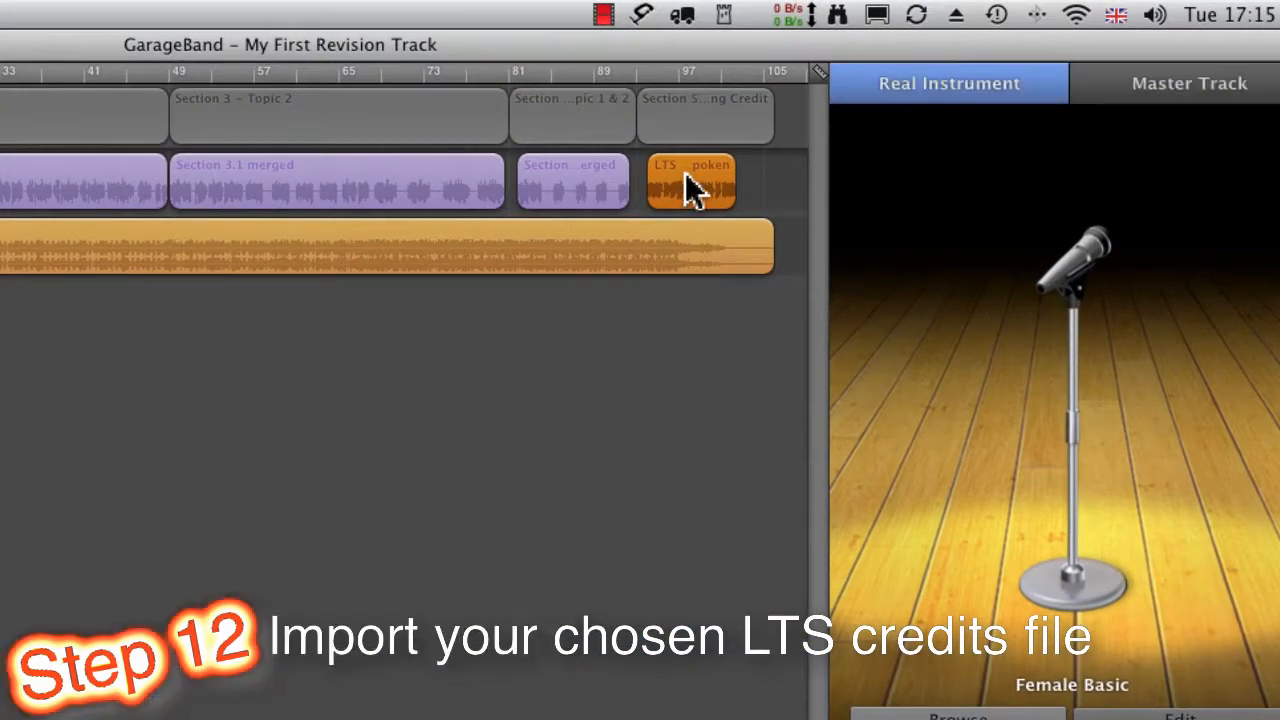
# Step: Align the LTS Credits Spoken region with the start of Section 5 at bar 93, and shift it slightly later to about bar 94
pyautogui.moveTo(686, 176); pyautogui.dragTo(677, 176)
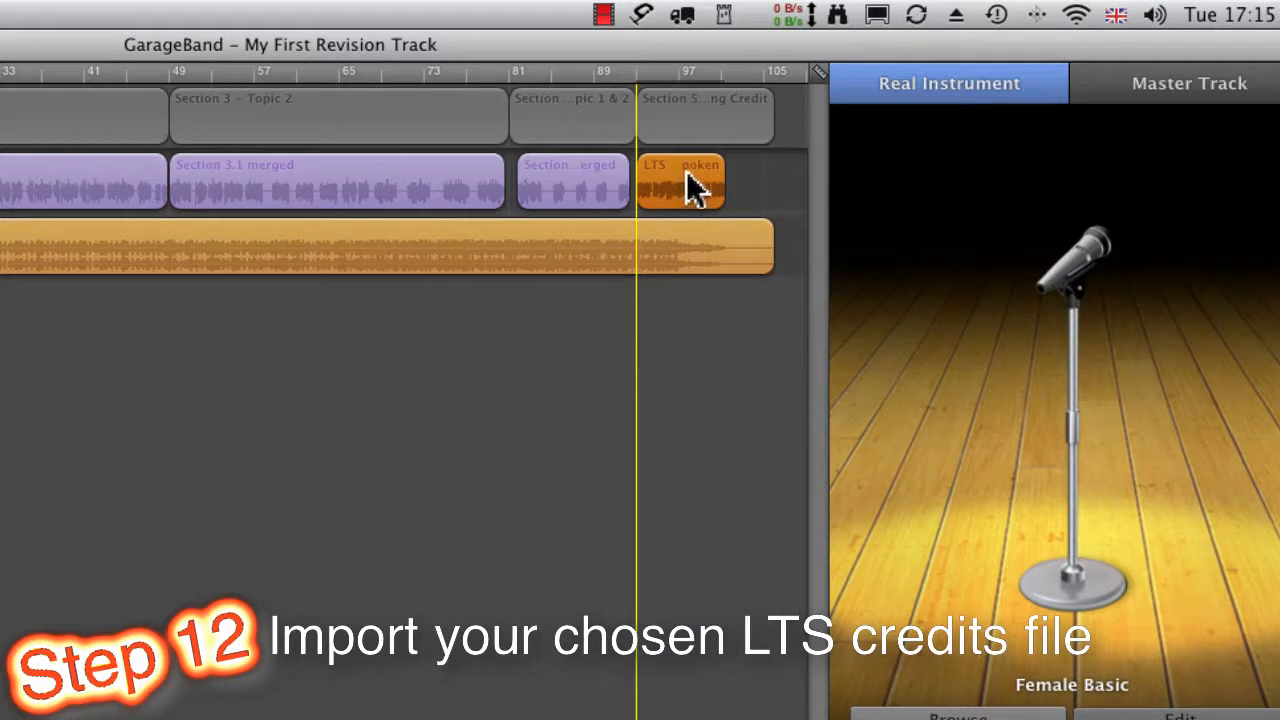
pyautogui.moveTo(686, 172); pyautogui.dragTo(686, 172)
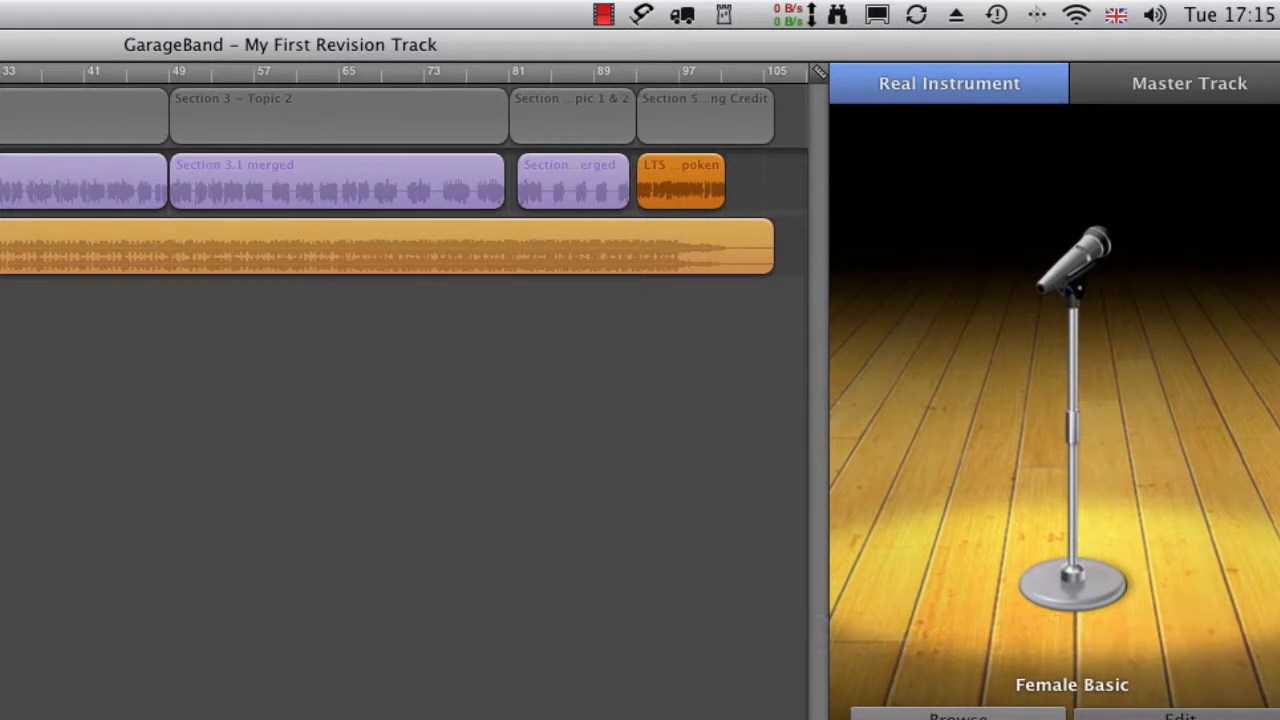
pyautogui.hotkey('ctrl', 'Right')
pyautogui.hotkey('ctrl', 'Right')
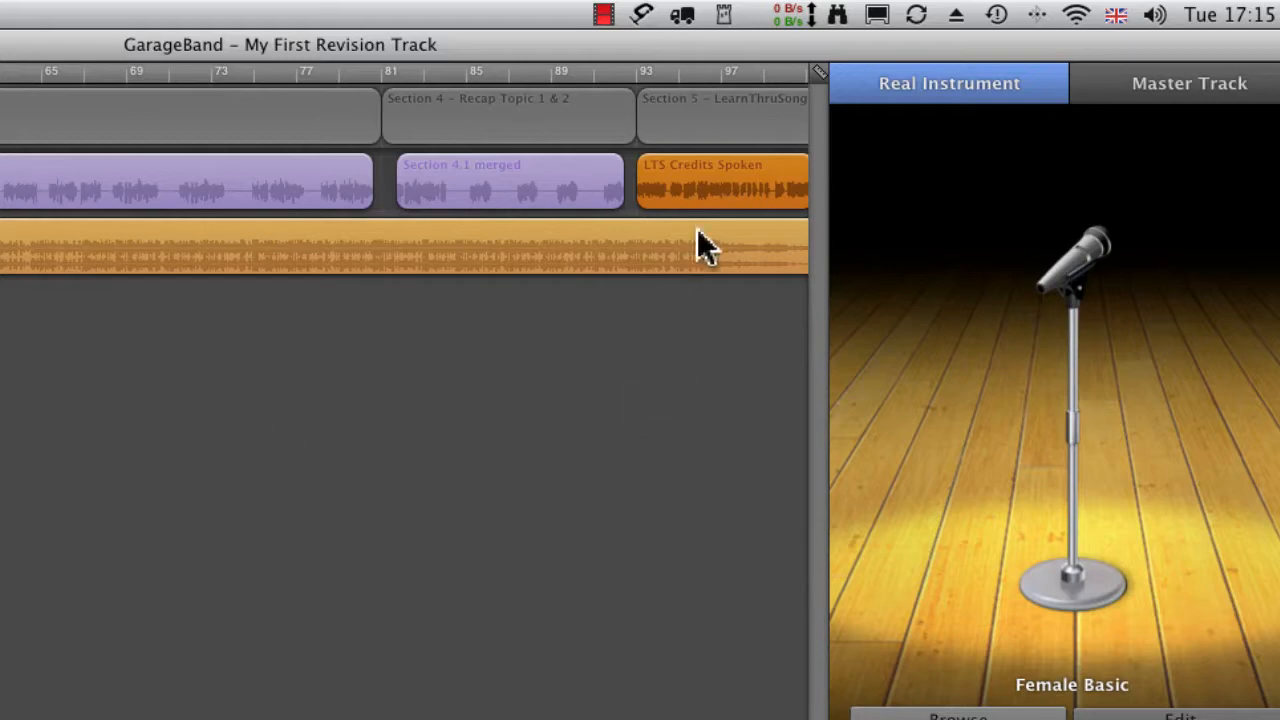
pyautogui.click(684, 186)
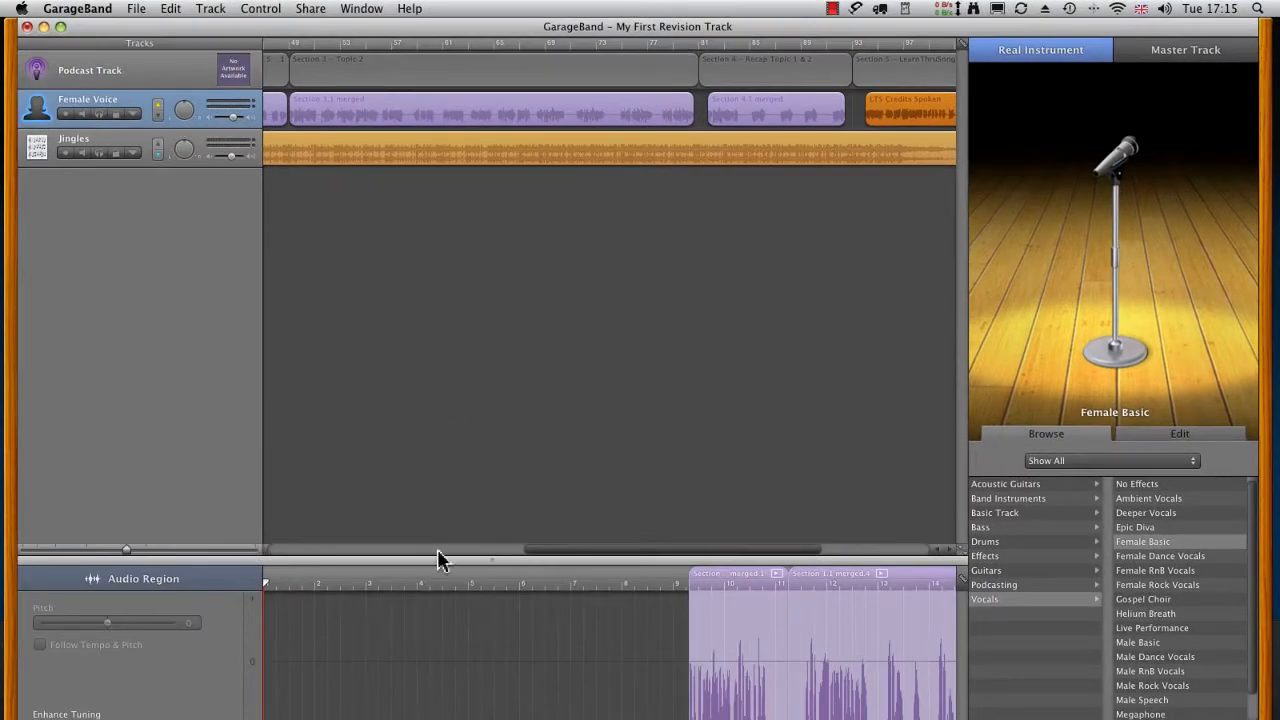
# Step: Position the playhead at about bar 95, near the start of the LTS Credits Spoken region
pyautogui.moveTo(543, 551); pyautogui.dragTo(600, 557)
pyautogui.click(752, 45)
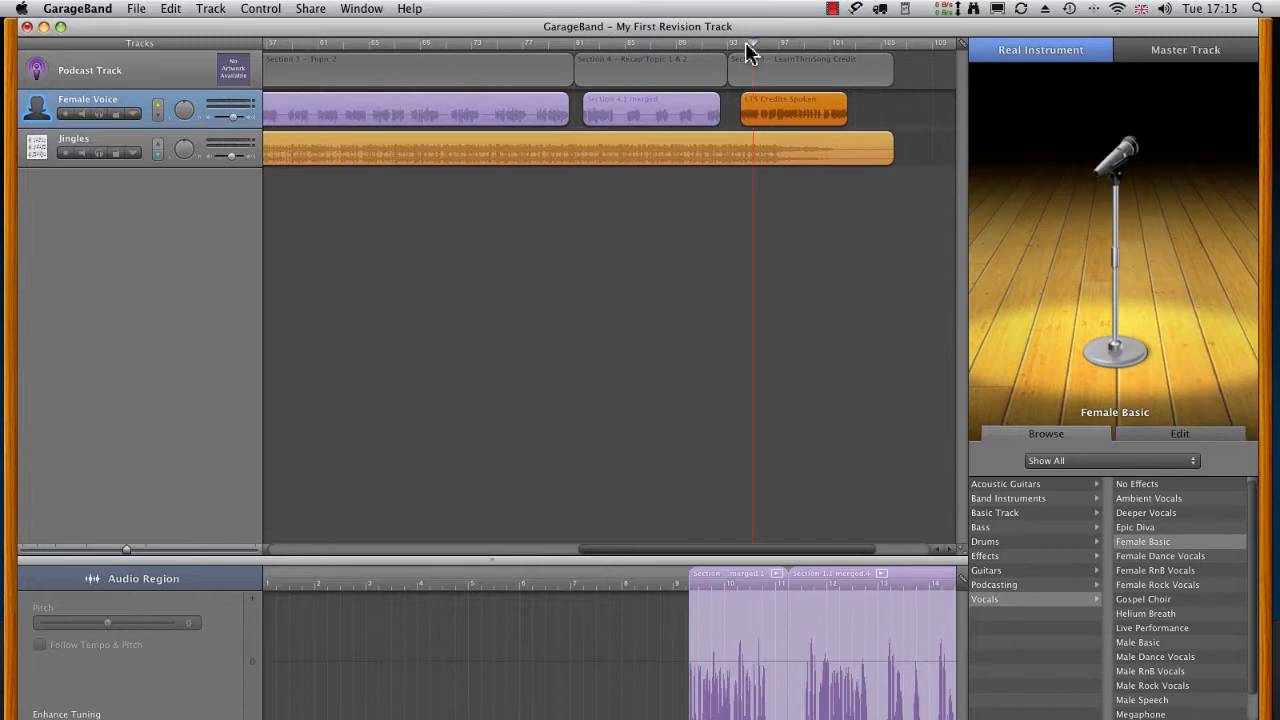